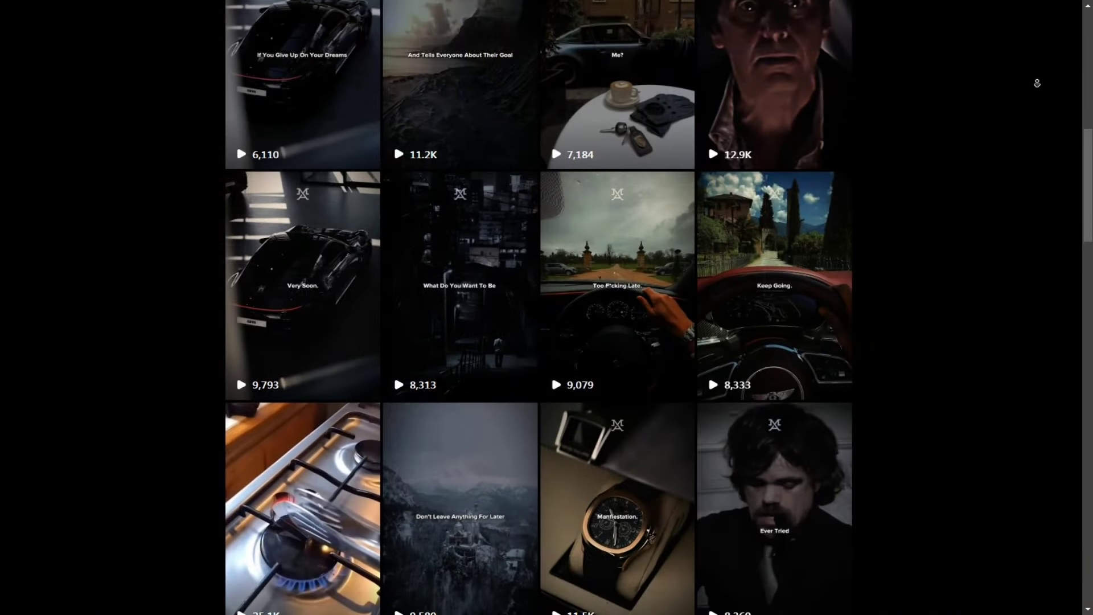
Scroll through the motivational channel's video grid to review its dark, quote-titled videos and view counts
{"action": "scroll", "coordinate": [538, 307], "scroll_direction": "down", "scroll_amount": 1}
{"action": "scroll", "coordinate": [538, 308], "scroll_direction": "down", "scroll_amount": 4}
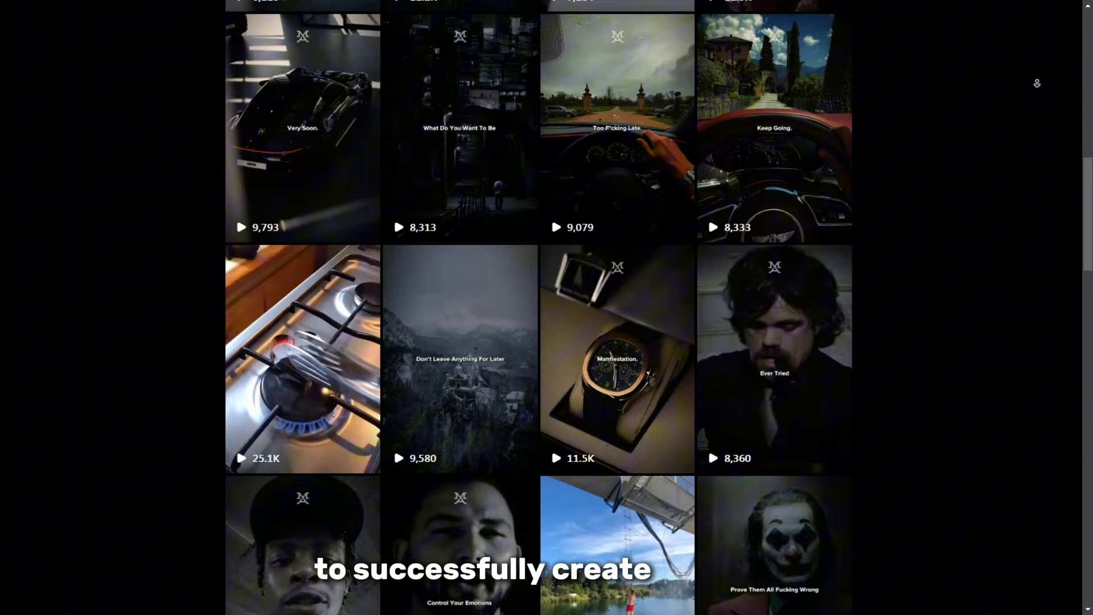
{"action": "scroll", "coordinate": [539, 308], "scroll_direction": "down", "scroll_amount": 4}
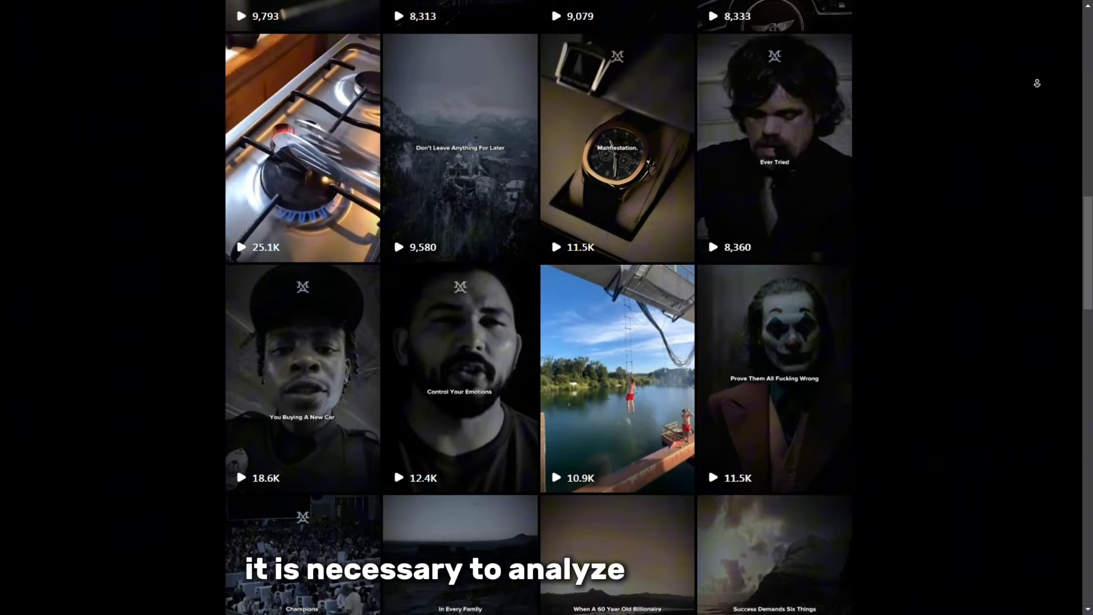
{"action": "scroll", "coordinate": [539, 308], "scroll_direction": "down", "scroll_amount": 4}
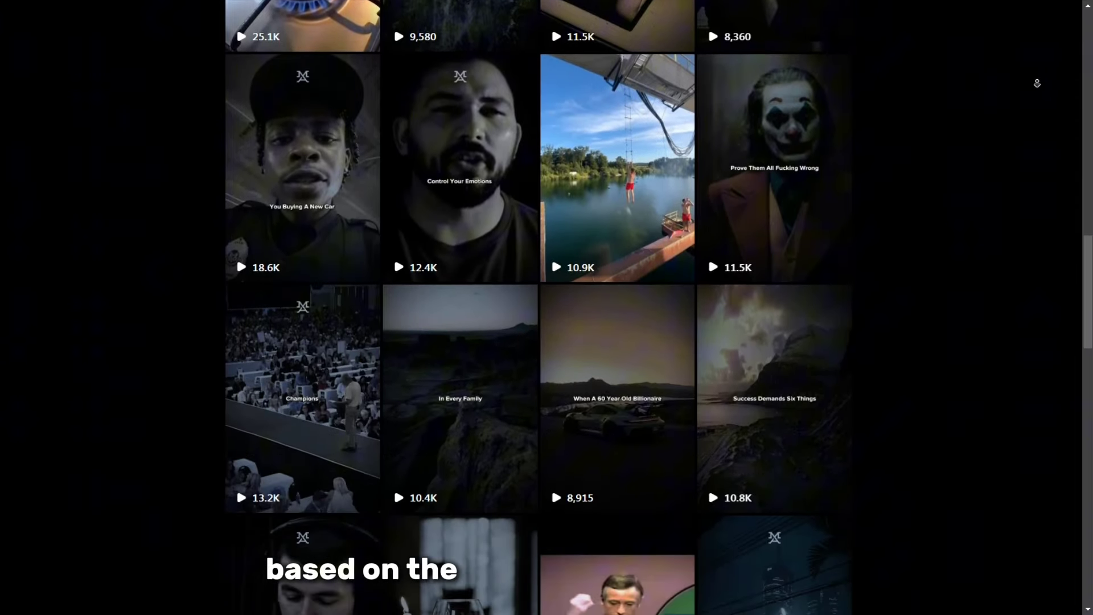
{"action": "scroll", "coordinate": [539, 307], "scroll_direction": "down", "scroll_amount": 4}
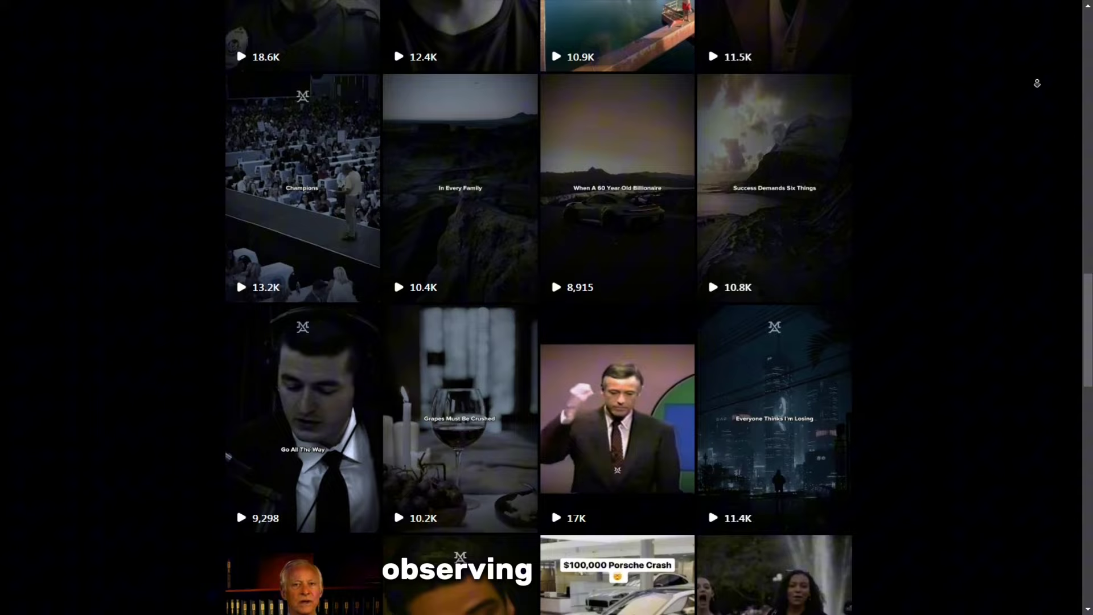
{"action": "scroll", "coordinate": [539, 307], "scroll_direction": "down", "scroll_amount": 4}
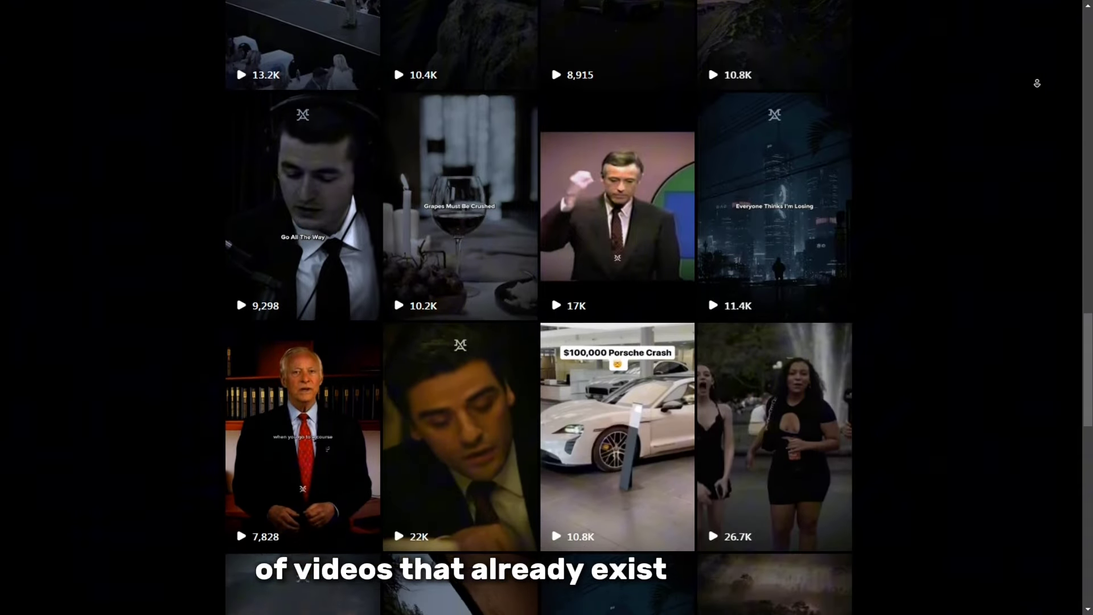
{"action": "scroll", "coordinate": [538, 307], "scroll_direction": "down", "scroll_amount": 4}
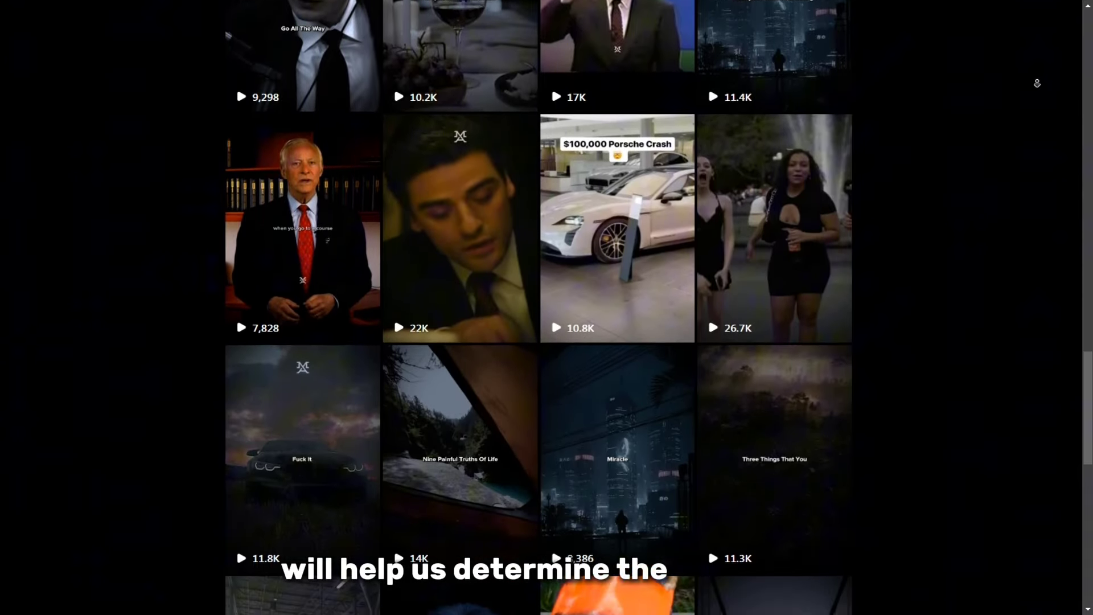
{"action": "scroll", "coordinate": [539, 308], "scroll_direction": "down", "scroll_amount": 4}
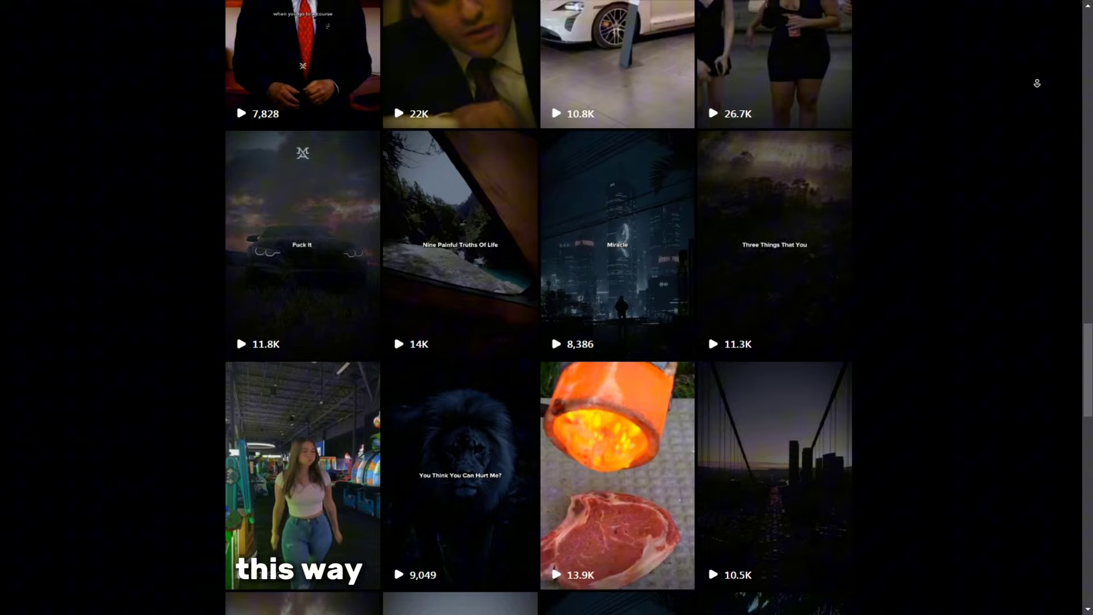
{"action": "scroll", "coordinate": [539, 307], "scroll_direction": "down", "scroll_amount": 4}
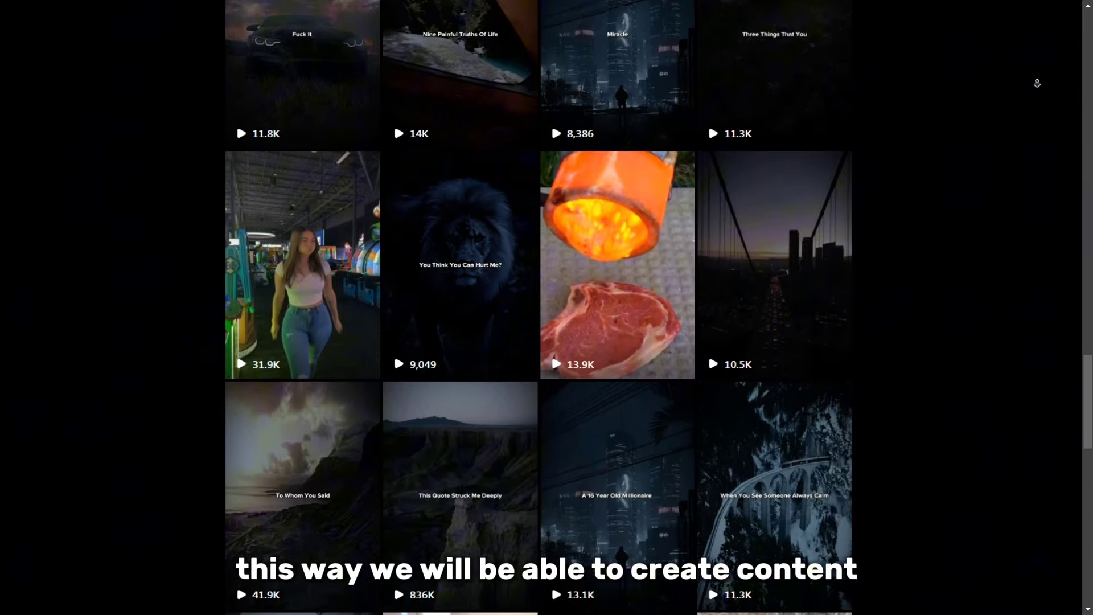
{"action": "scroll", "coordinate": [539, 307], "scroll_direction": "down", "scroll_amount": 4}
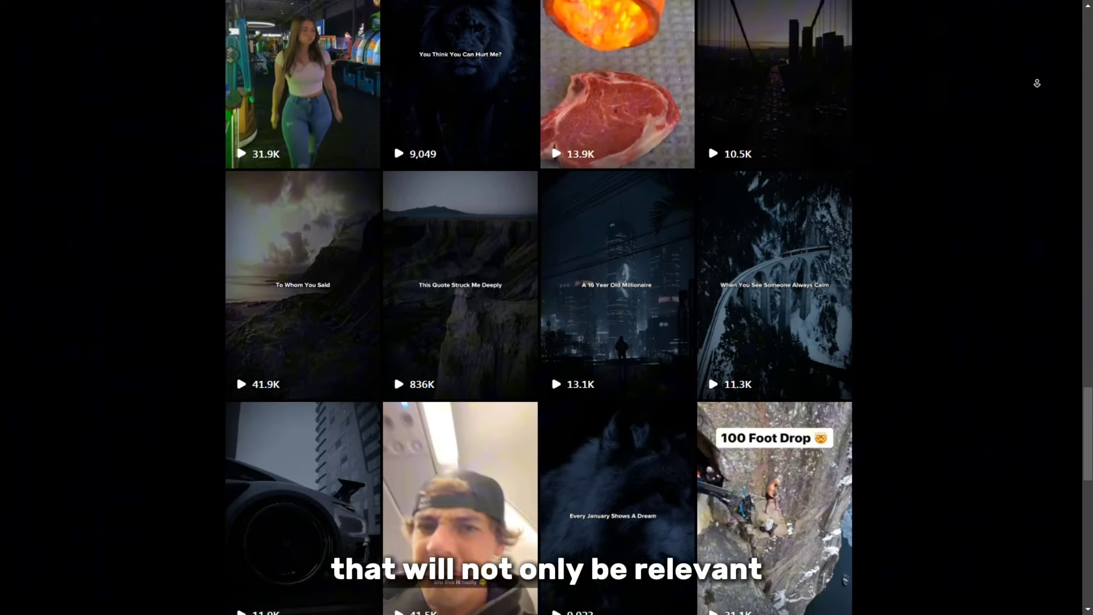
{"action": "scroll", "coordinate": [538, 308], "scroll_direction": "down", "scroll_amount": 4}
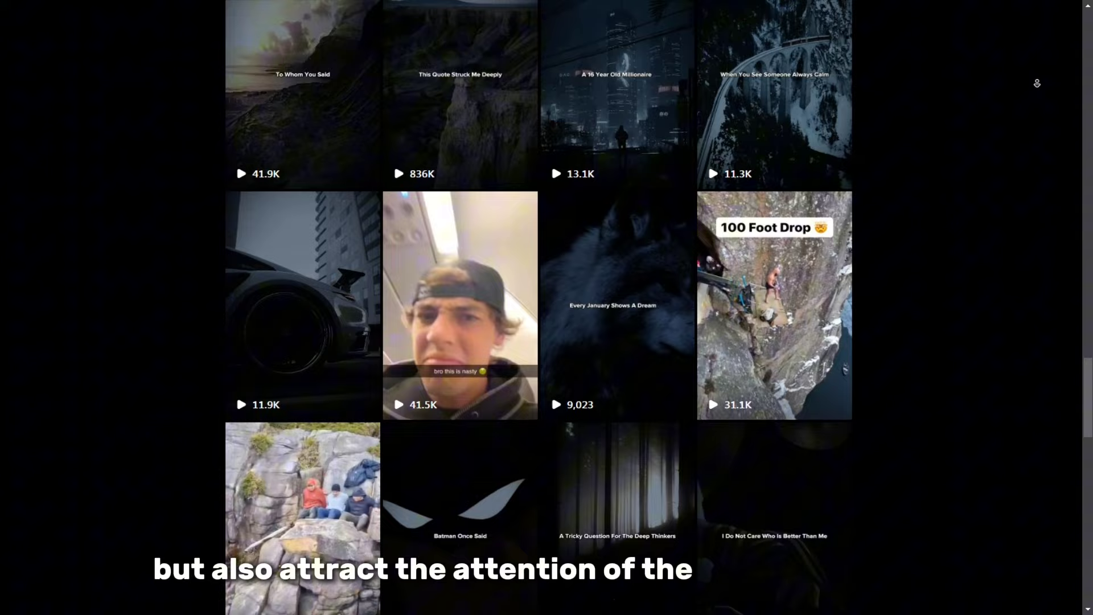
{"action": "scroll", "coordinate": [538, 307], "scroll_direction": "down", "scroll_amount": 3}
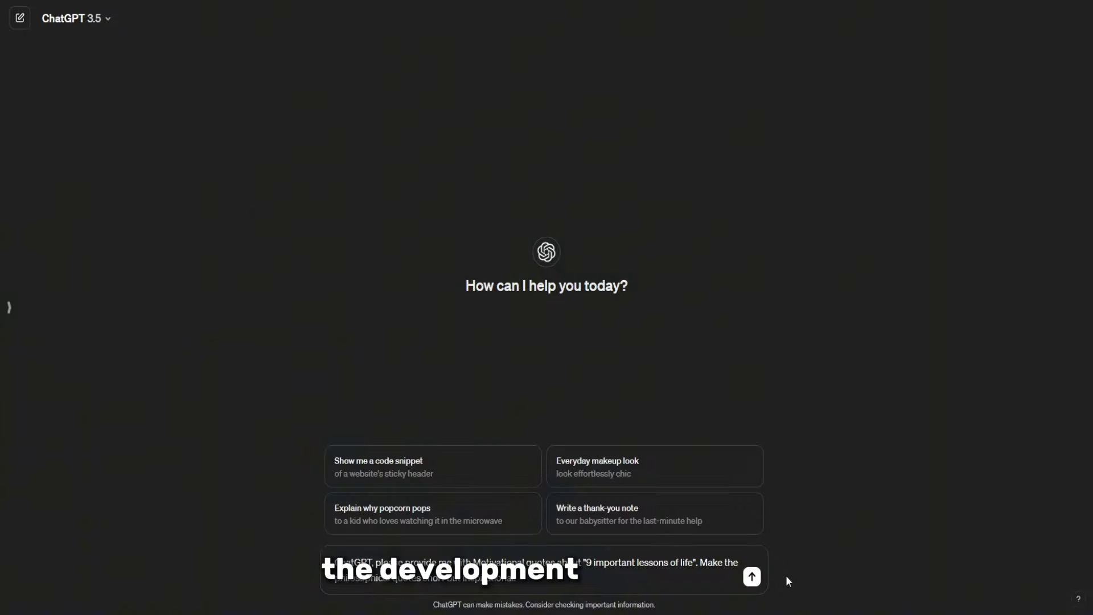
Send the ChatGPT prompt asking for motivational quotes on '9 important lessons of life'
{"action": "key", "text": "Return"}
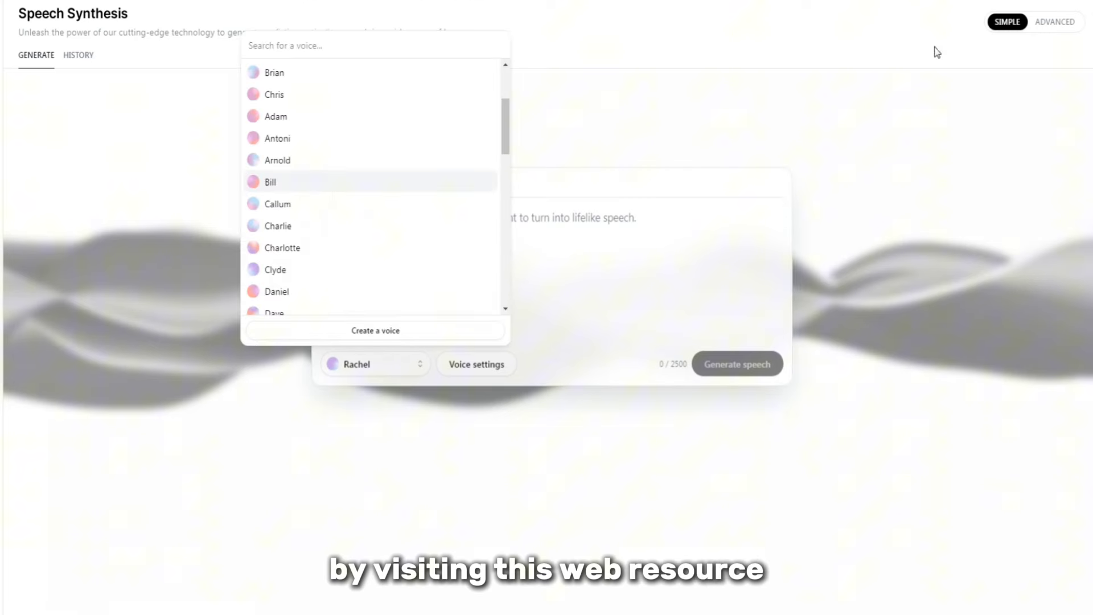
Select the Adam voice and paste the resilience passage into the ElevenLabs text box
{"action": "scroll", "coordinate": [327, 241], "scroll_direction": "down", "scroll_amount": 4}
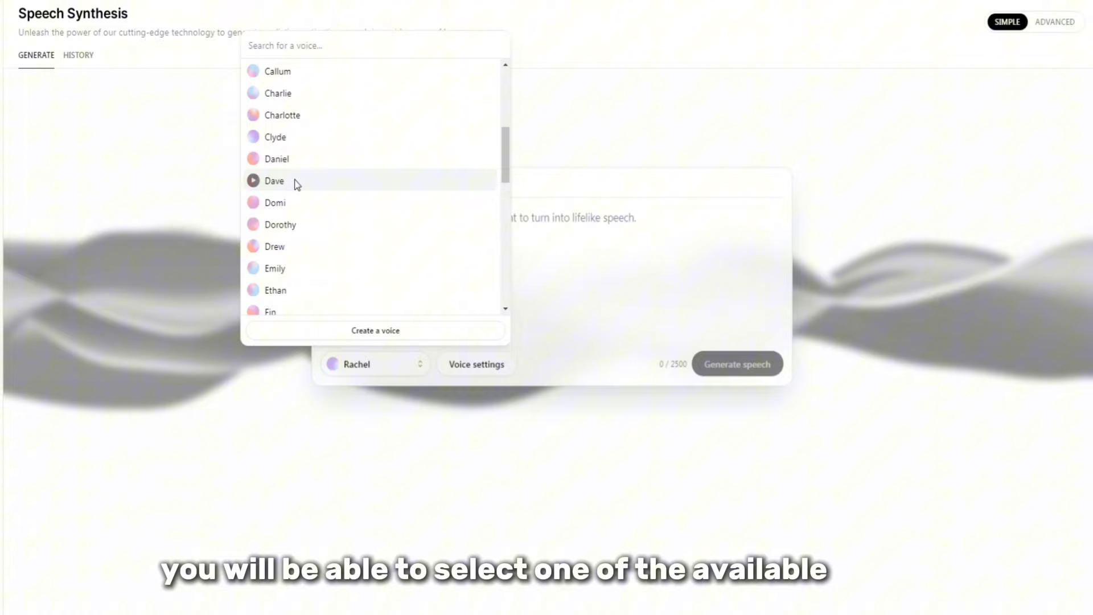
{"action": "scroll", "coordinate": [288, 117], "scroll_direction": "up", "scroll_amount": 3}
{"action": "scroll", "coordinate": [302, 224], "scroll_direction": "down", "scroll_amount": 3}
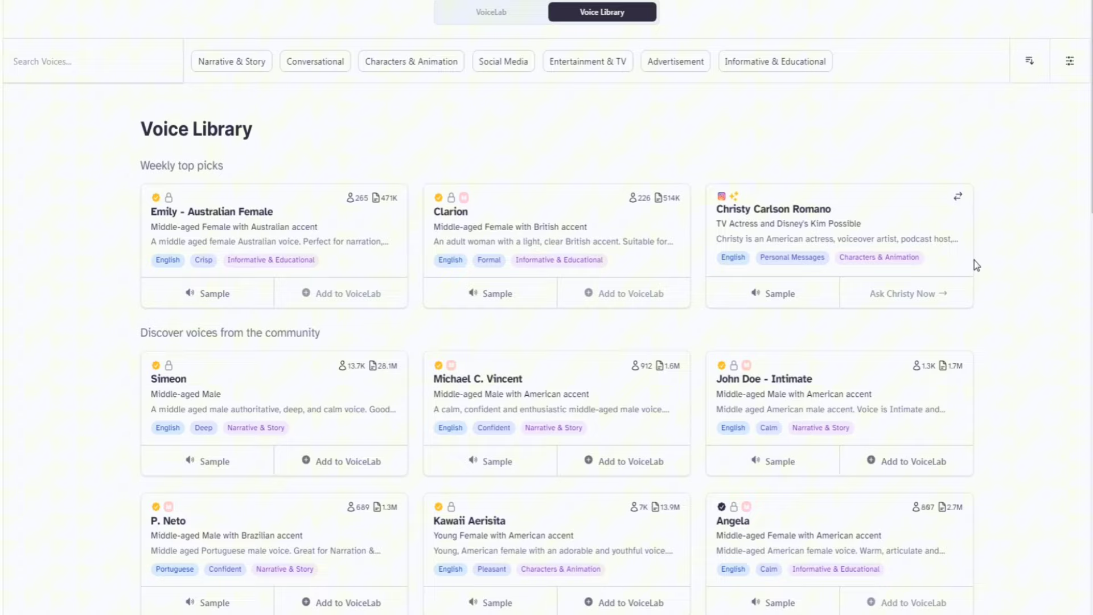
{"action": "scroll", "coordinate": [1022, 249], "scroll_direction": "down", "scroll_amount": 6}
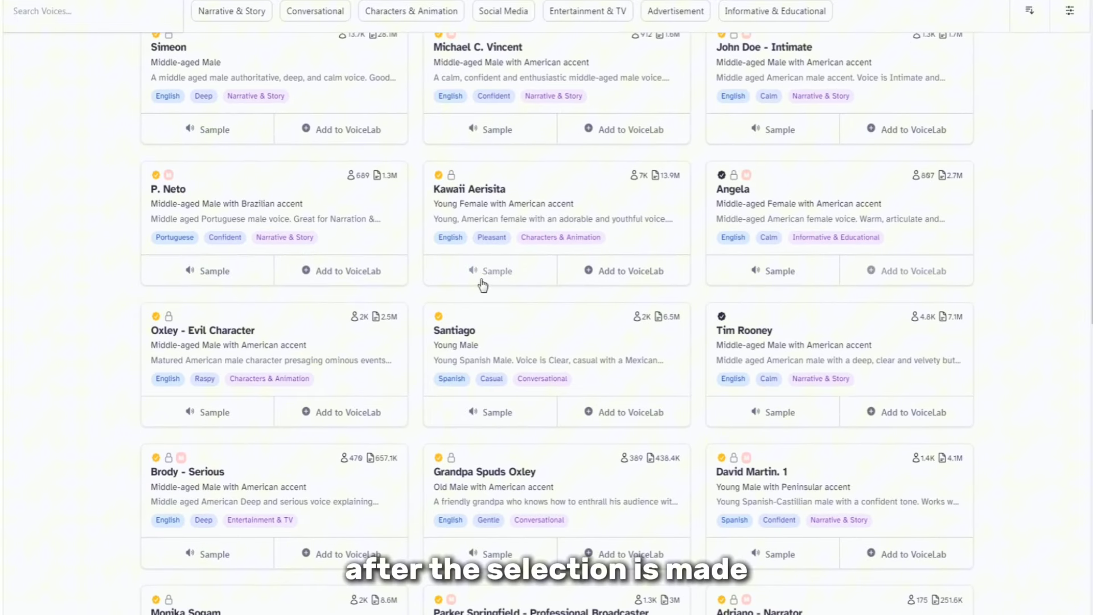
{"action": "scroll", "coordinate": [626, 421], "scroll_direction": "down", "scroll_amount": 6}
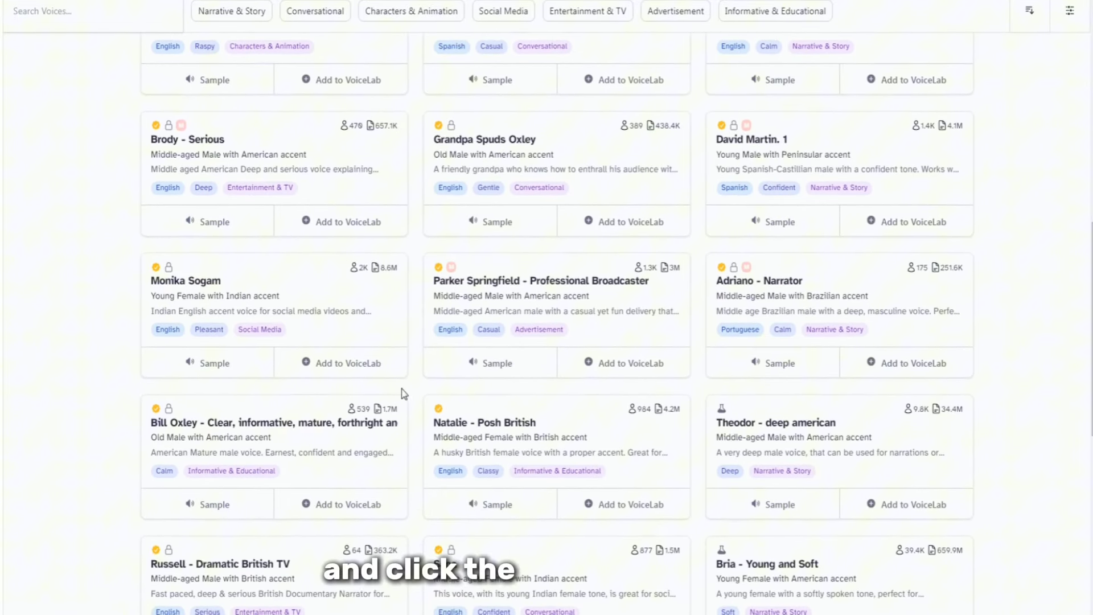
{"action": "scroll", "coordinate": [404, 393], "scroll_direction": "down", "scroll_amount": 7}
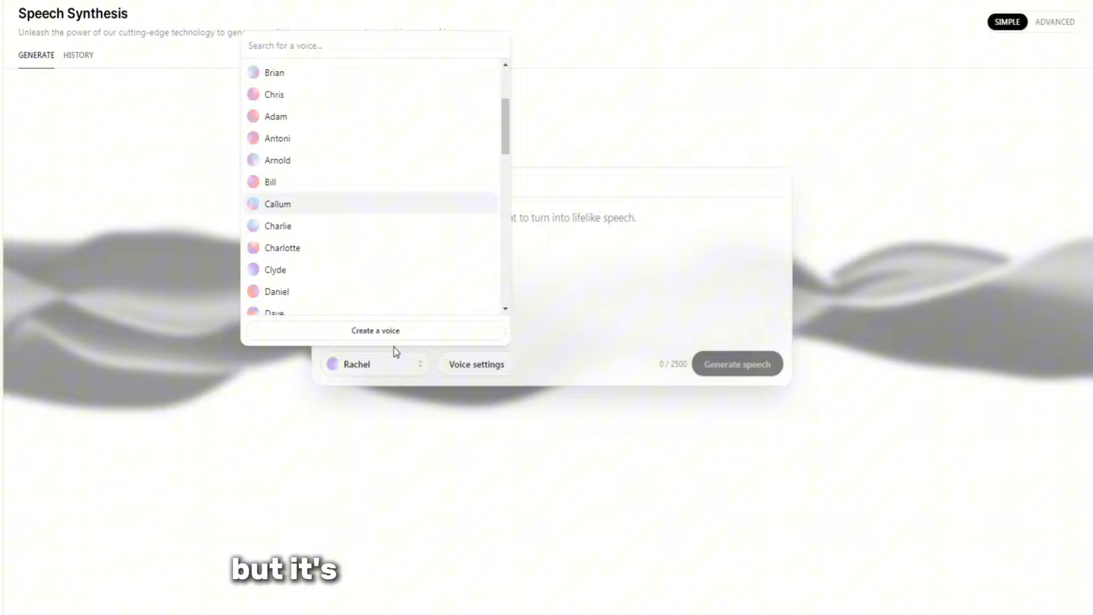
{"action": "left_click", "coordinate": [300, 113]}
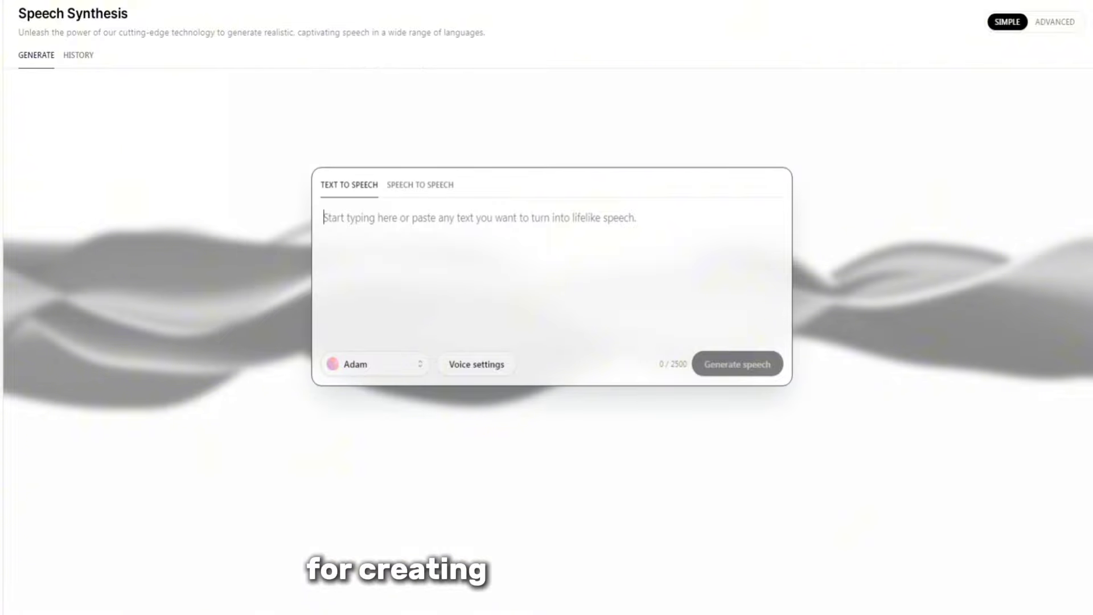
{"action": "type", "text": "Challenges refine us, they don't define us. In the face of adversity, resilience is our greatest asset. True strength lies in the ability to adapt and overcome. The journey is as important as the destination."}
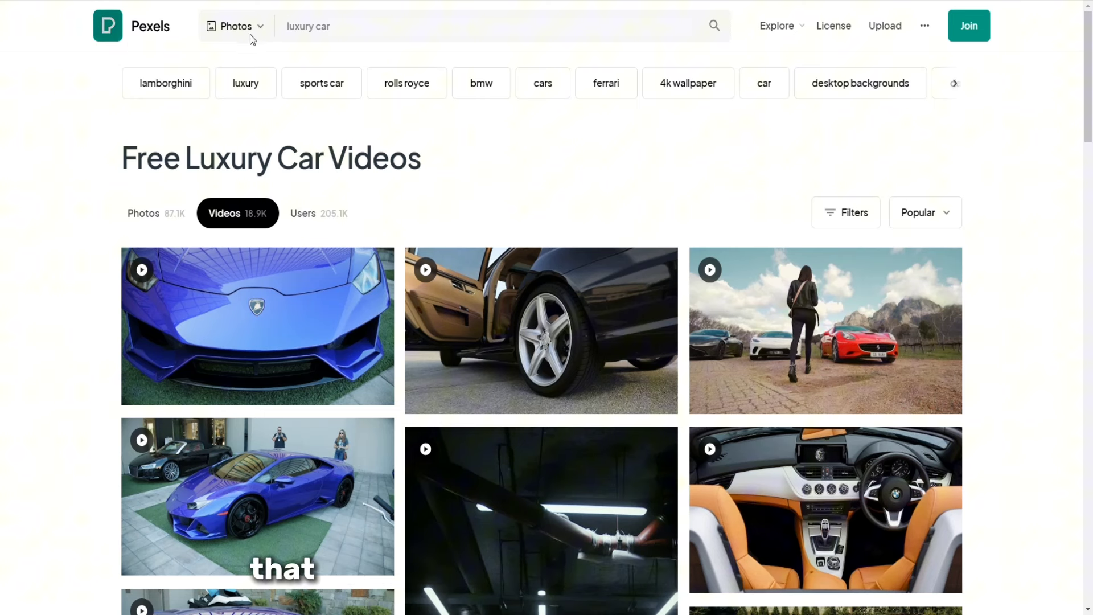
Filter the 'luxury car' Pexels search to videos and browse the results
{"action": "left_click", "coordinate": [293, 26]}
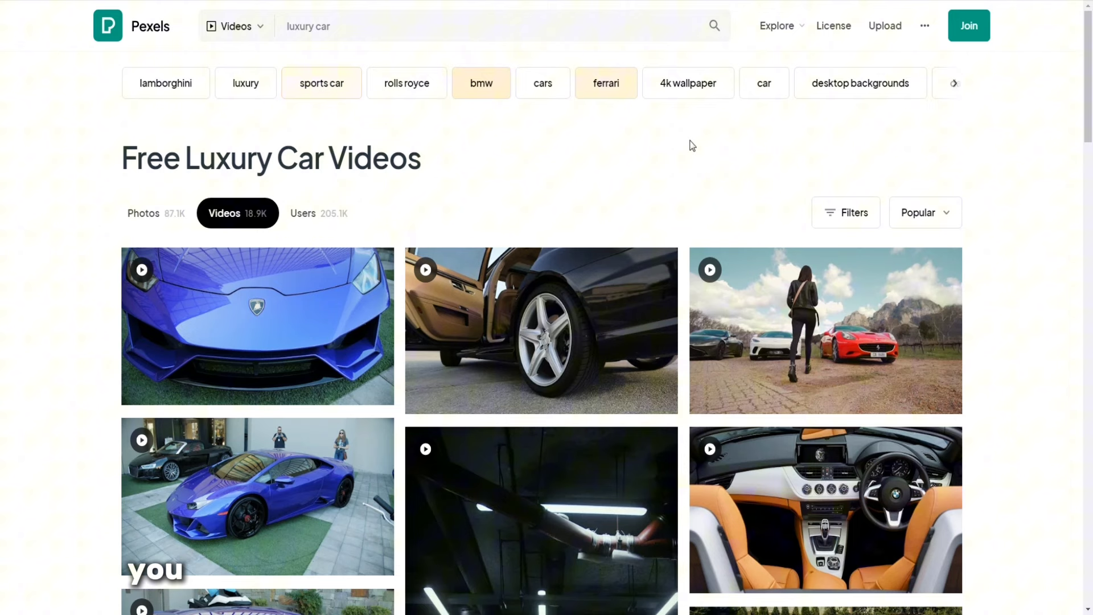
{"action": "scroll", "coordinate": [615, 341], "scroll_direction": "down", "scroll_amount": 2}
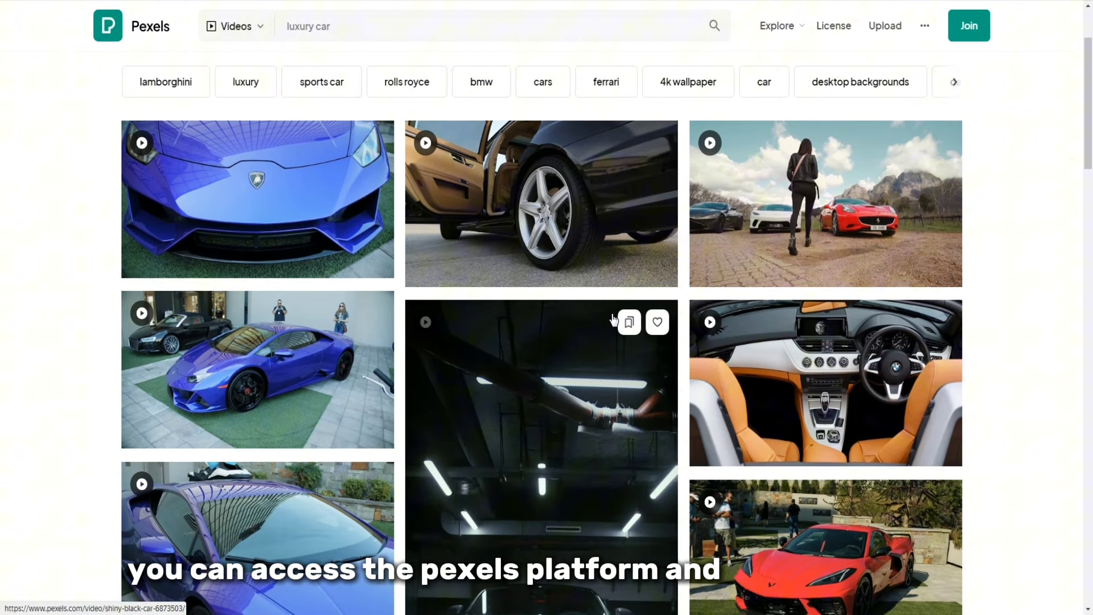
{"action": "scroll", "coordinate": [1056, 363], "scroll_direction": "down", "scroll_amount": 4}
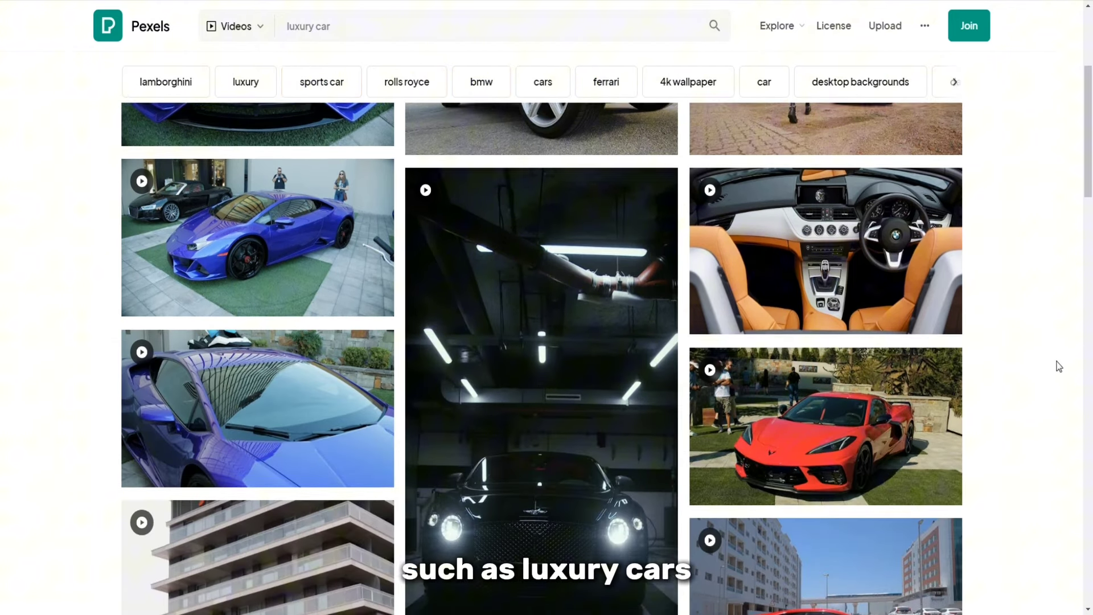
{"action": "scroll", "coordinate": [273, 296], "scroll_direction": "down", "scroll_amount": 3}
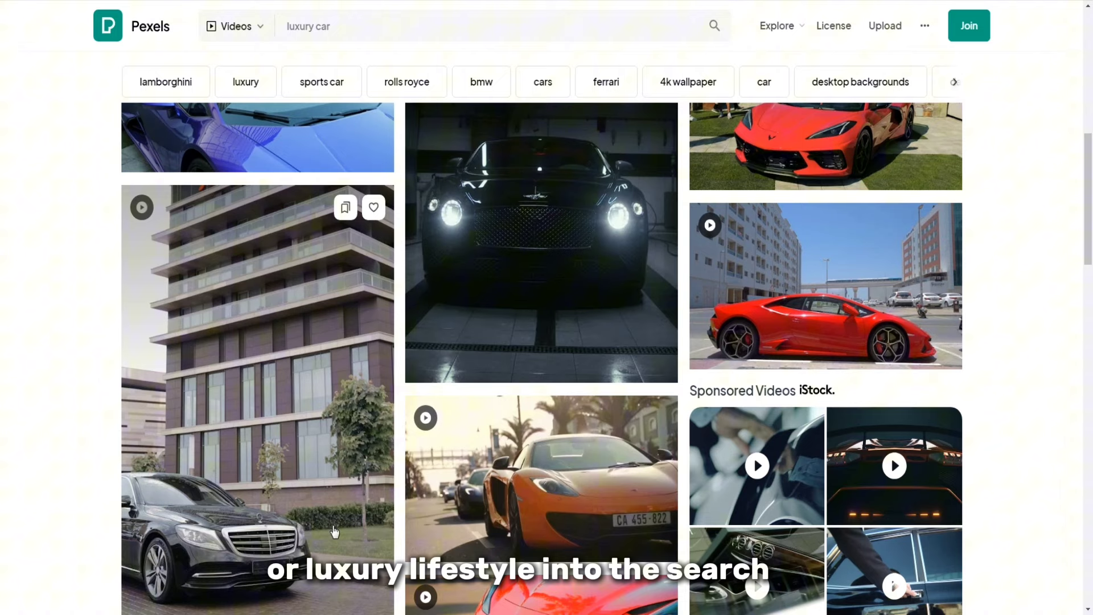
{"action": "scroll", "coordinate": [911, 267], "scroll_direction": "down", "scroll_amount": 9}
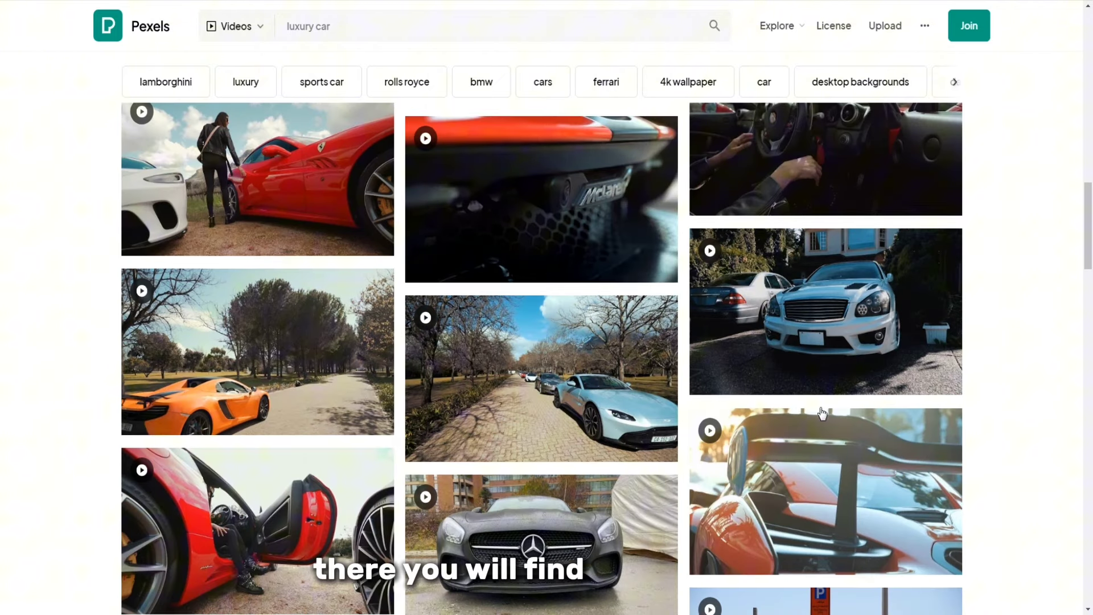
{"action": "scroll", "coordinate": [359, 450], "scroll_direction": "down", "scroll_amount": 1}
{"action": "scroll", "coordinate": [359, 451], "scroll_direction": "down", "scroll_amount": 2}
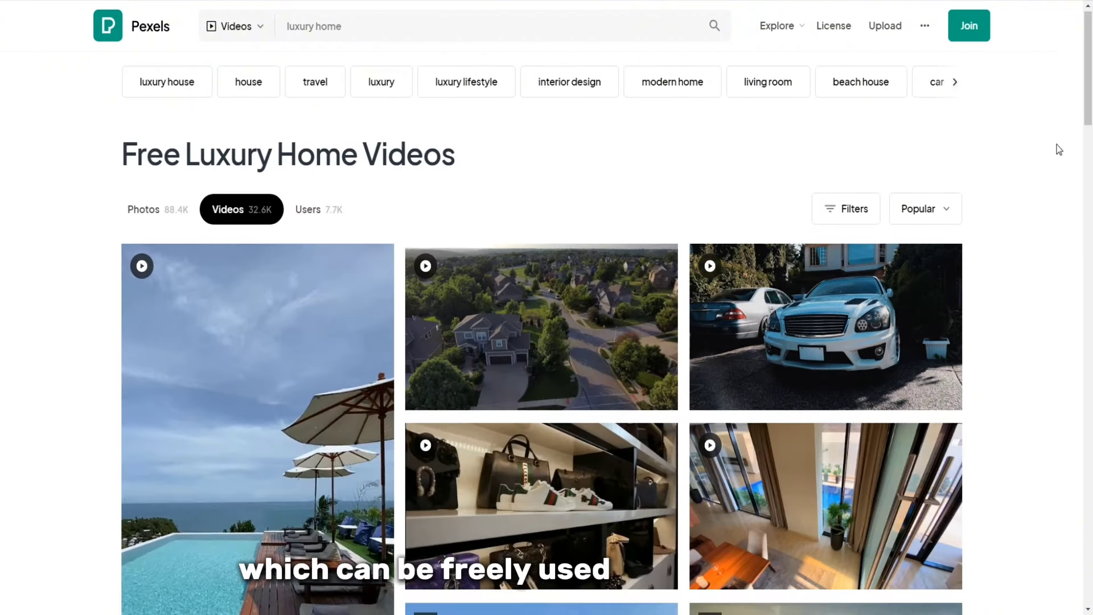
{"action": "scroll", "coordinate": [1056, 149], "scroll_direction": "down", "scroll_amount": 3}
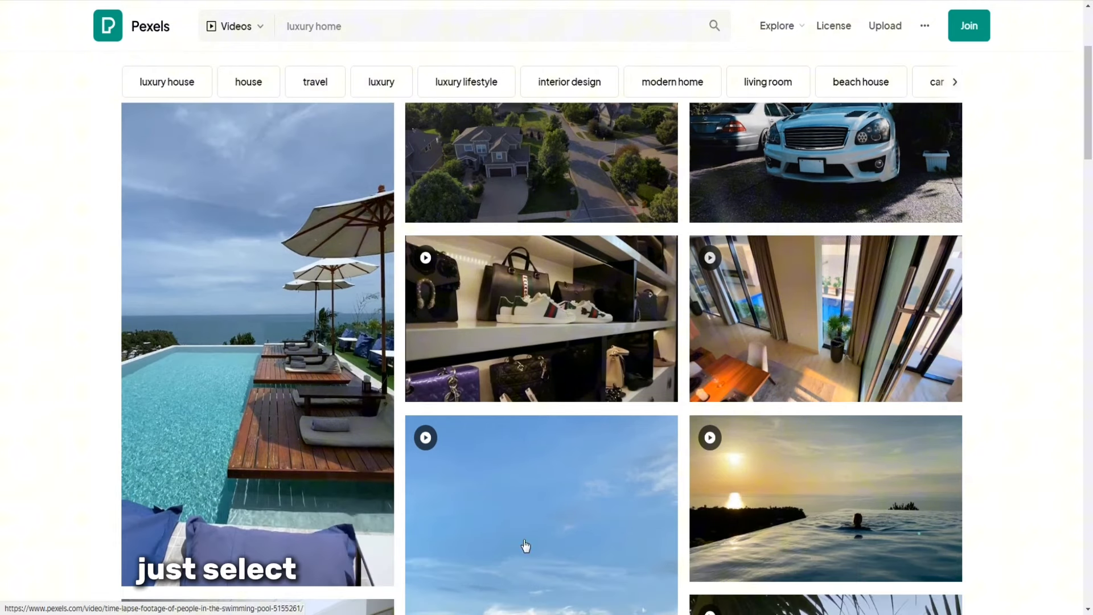
{"action": "scroll", "coordinate": [316, 462], "scroll_direction": "down", "scroll_amount": 7}
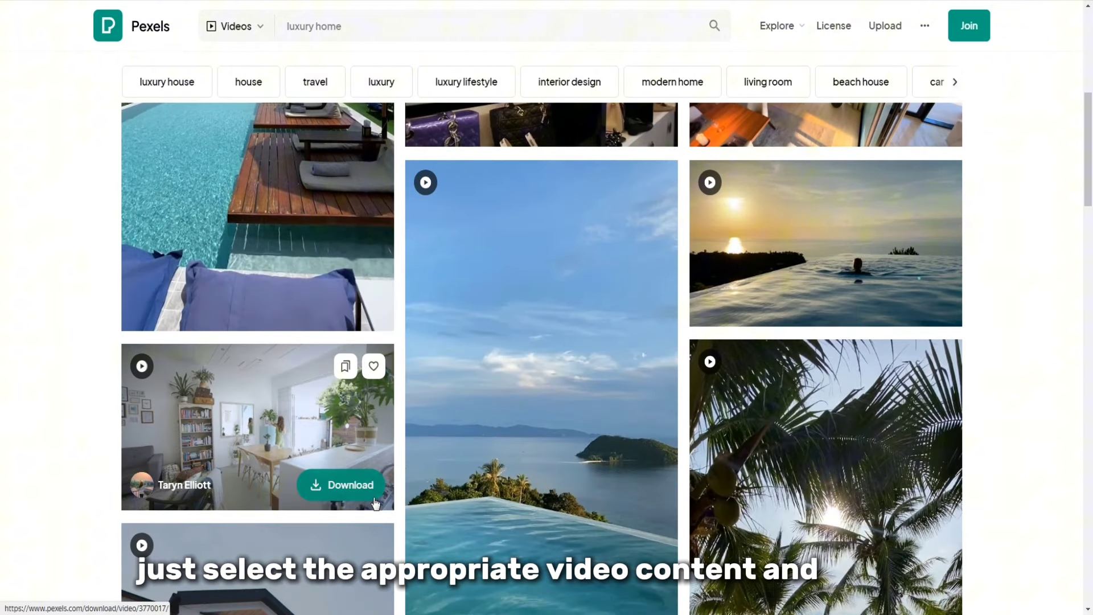
Browse the luxury home and vacation stock video results
{"action": "scroll", "coordinate": [653, 328], "scroll_direction": "up", "scroll_amount": 10}
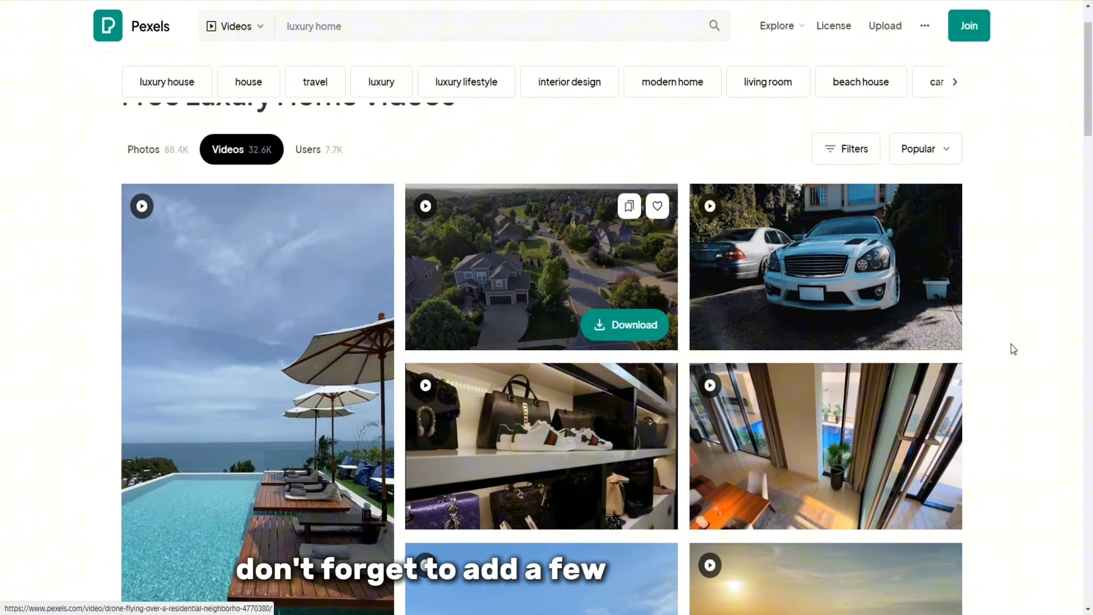
{"action": "scroll", "coordinate": [1039, 391], "scroll_direction": "down", "scroll_amount": 5}
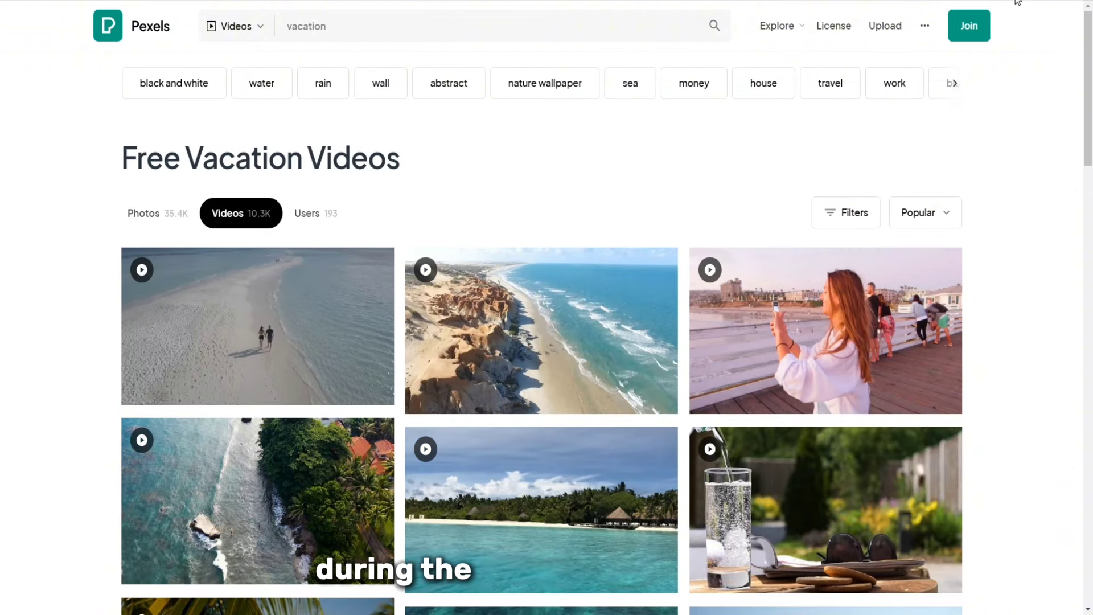
{"action": "scroll", "coordinate": [1058, 115], "scroll_direction": "down", "scroll_amount": 3}
{"action": "scroll", "coordinate": [1058, 115], "scroll_direction": "down", "scroll_amount": 10}
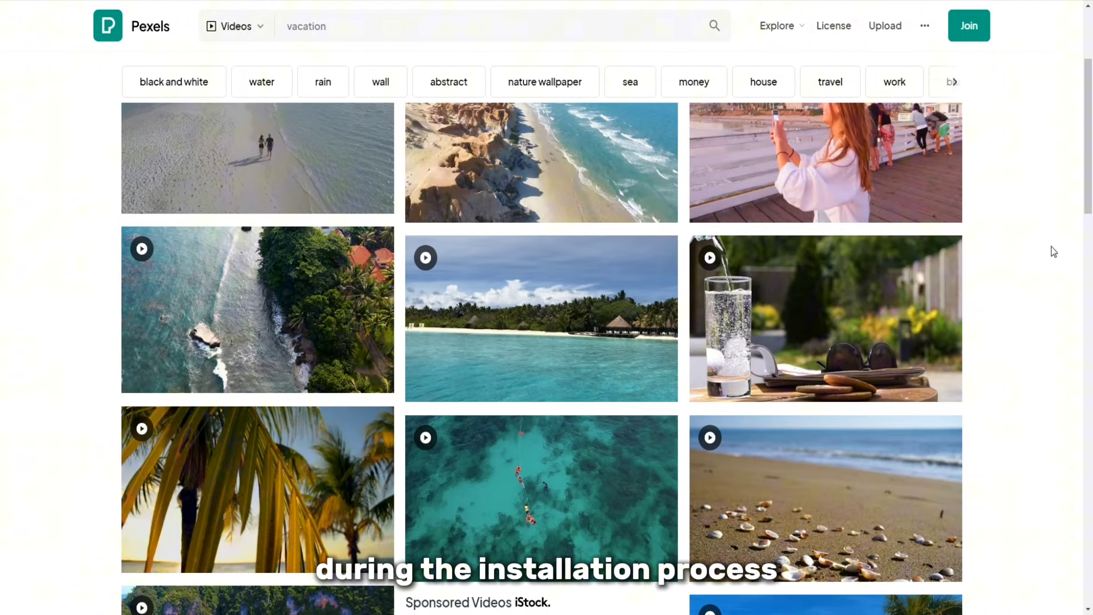
{"action": "scroll", "coordinate": [338, 285], "scroll_direction": "down", "scroll_amount": 6}
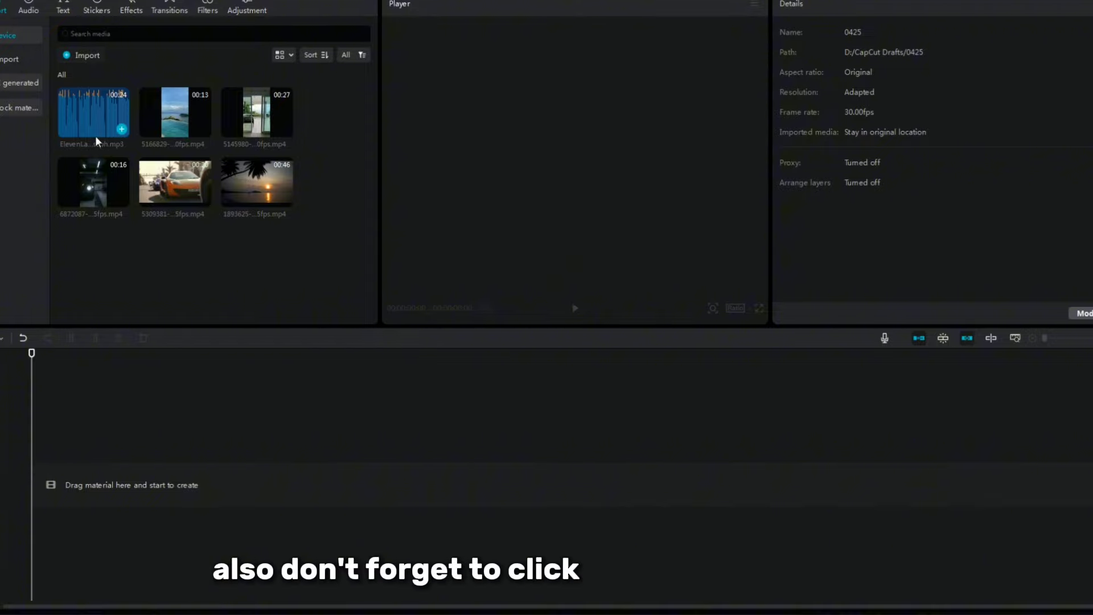
Add the ElevenLabs mp3, infinity-pool clip 5166829 and glass-doors clip 5145980 to the timeline
{"action": "left_click", "coordinate": [121, 129]}
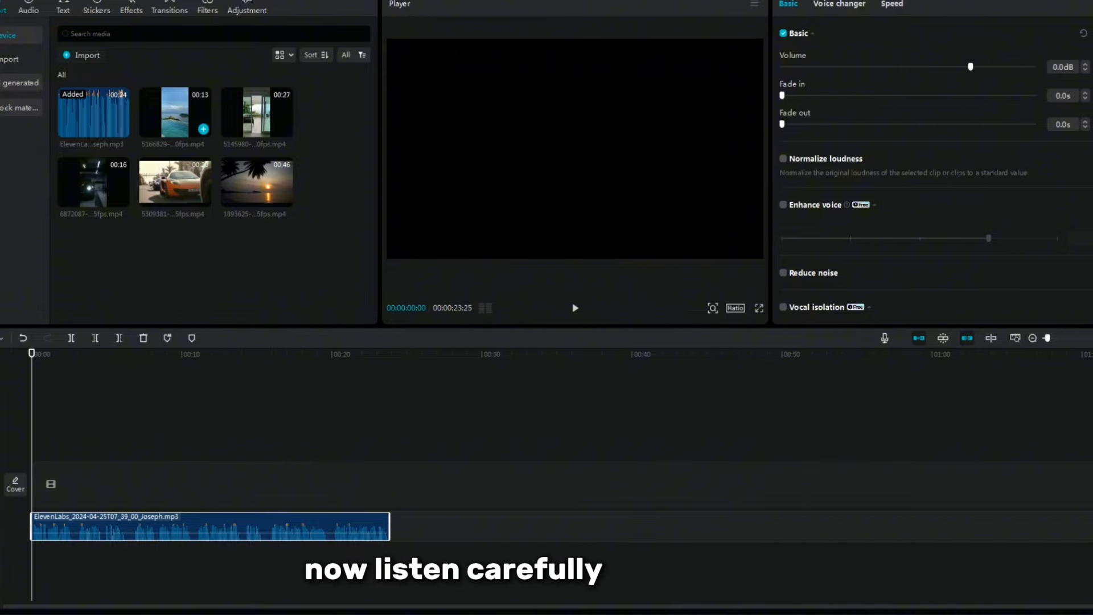
{"action": "left_click", "coordinate": [203, 129]}
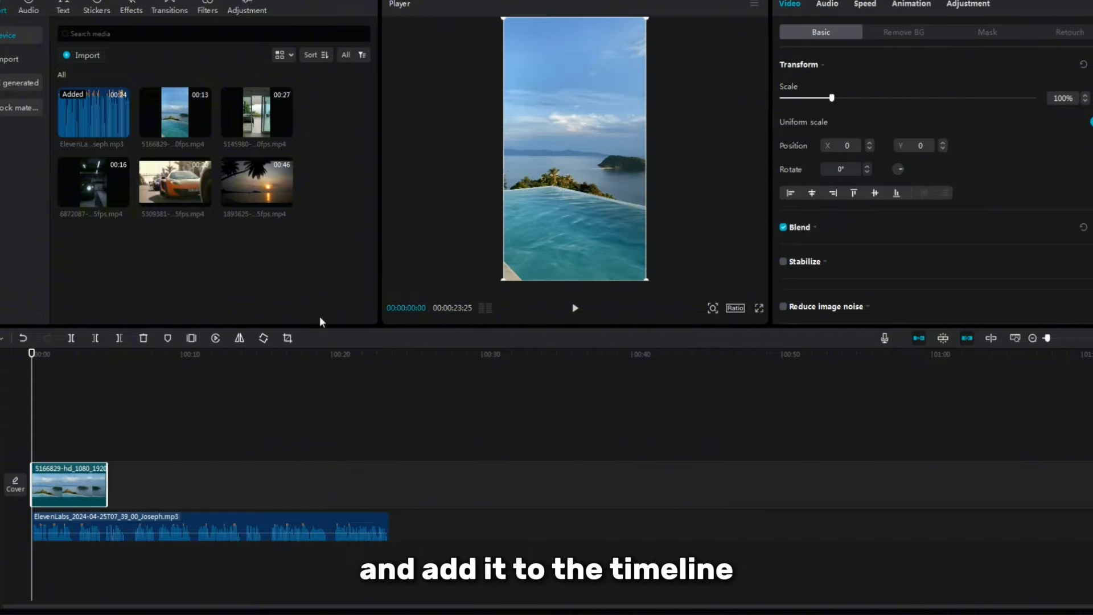
{"action": "left_click", "coordinate": [285, 129]}
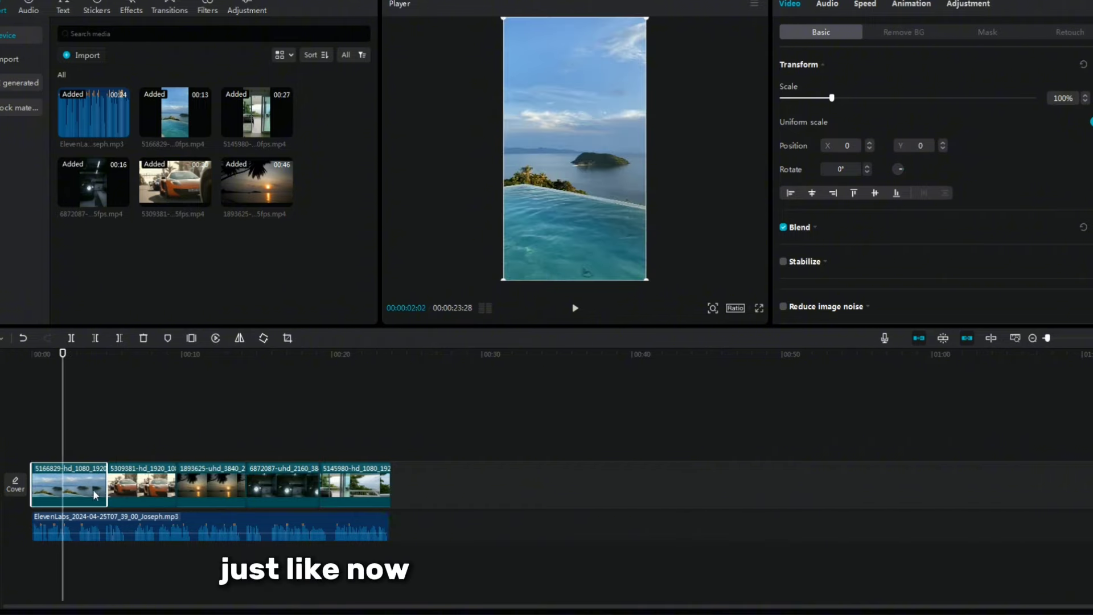
Give the pool clip a Fade In entrance and a Fade Out exit animation
{"action": "left_click", "coordinate": [930, 6]}
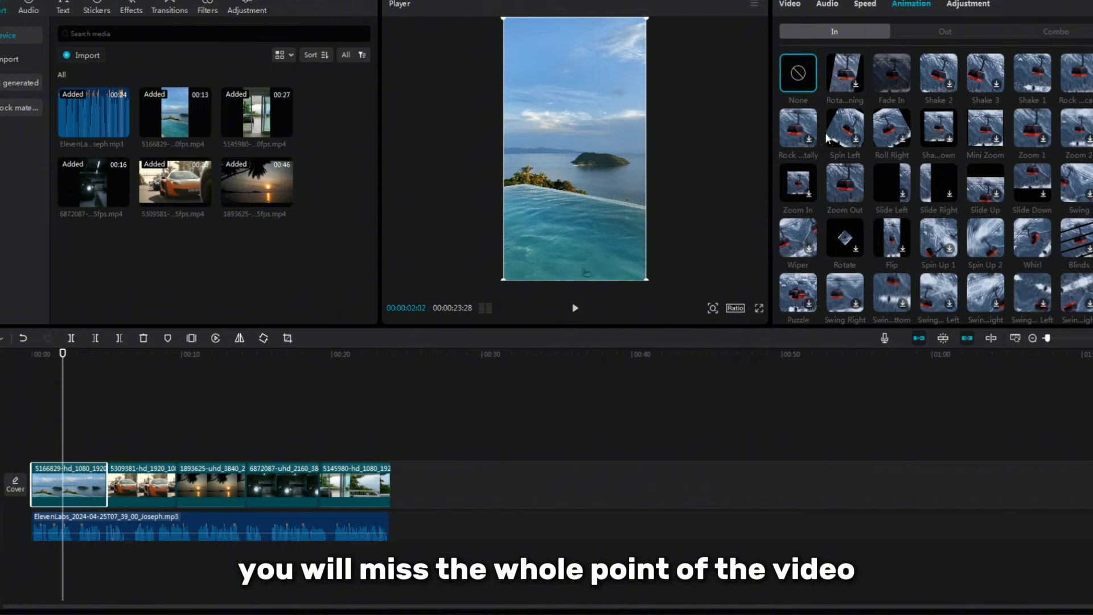
{"action": "left_click", "coordinate": [891, 74]}
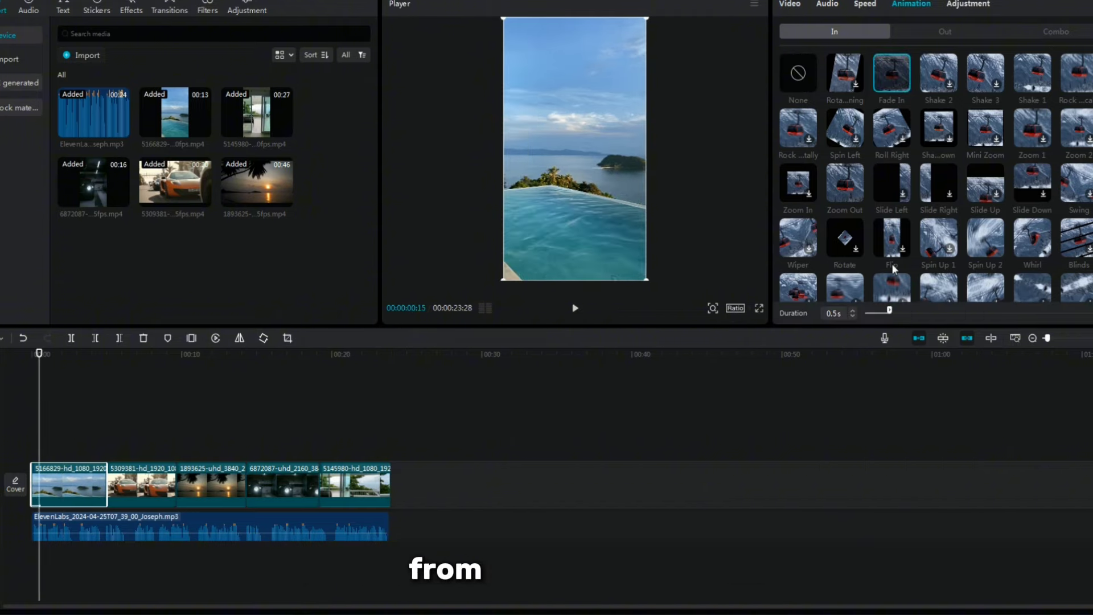
{"action": "left_click", "coordinate": [945, 31]}
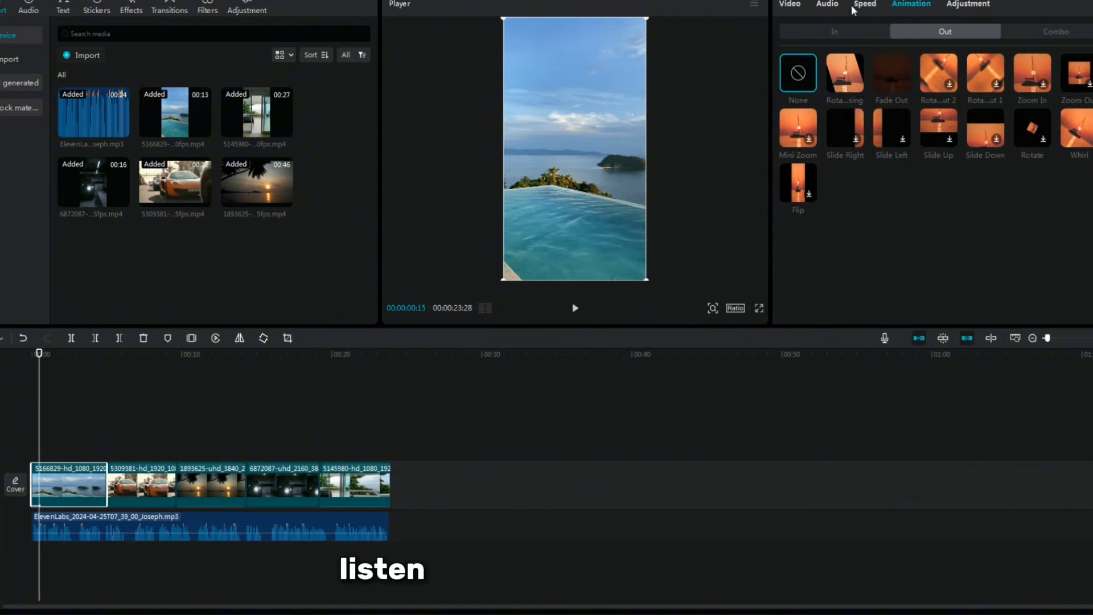
{"action": "left_click", "coordinate": [891, 73]}
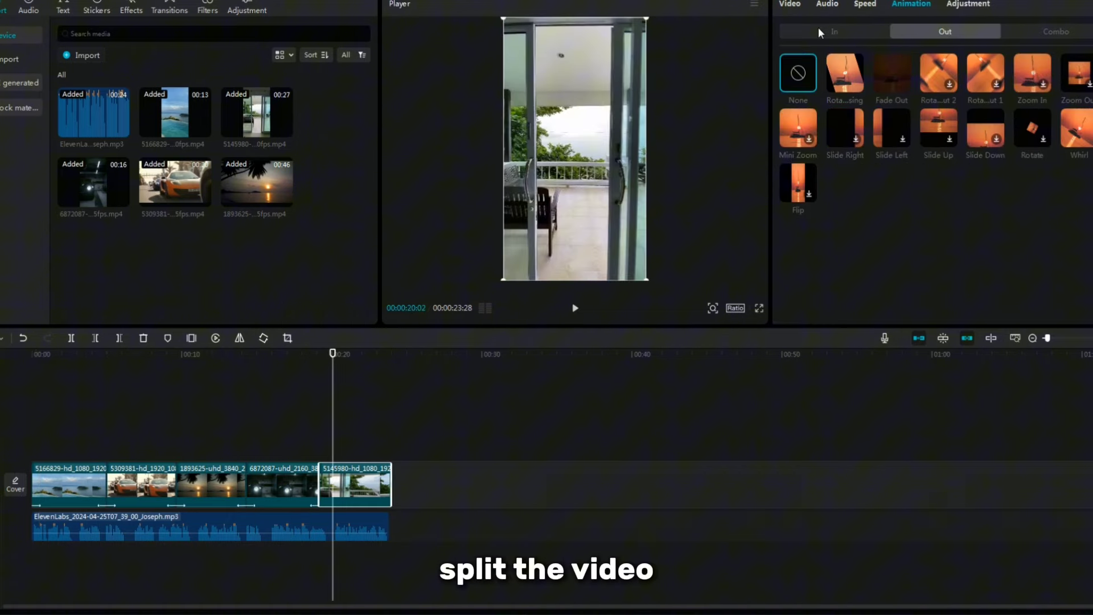
{"action": "left_click", "coordinate": [820, 33]}
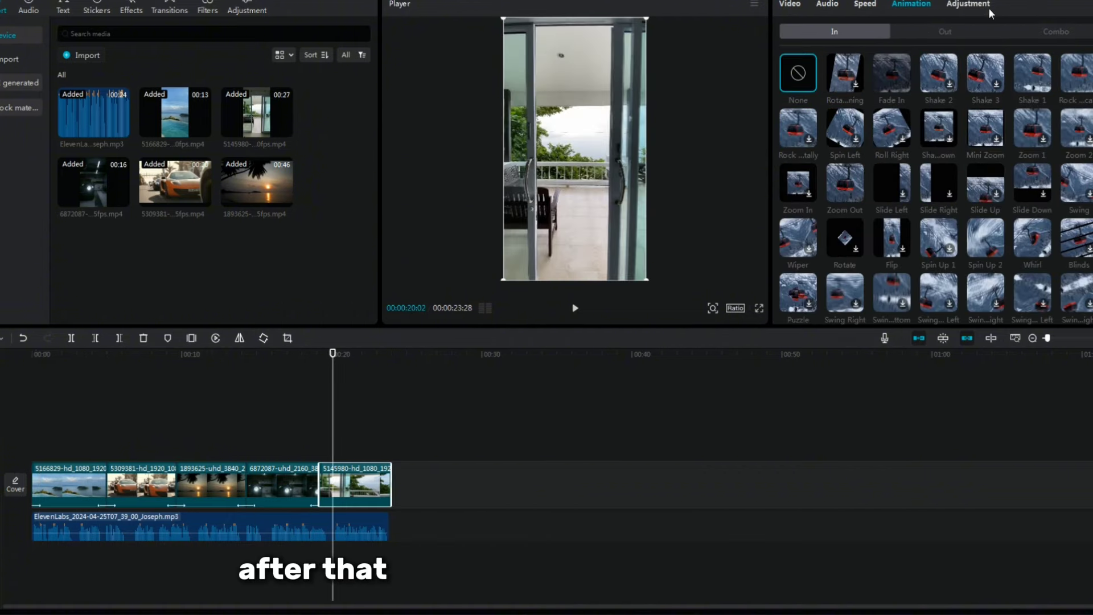
{"action": "left_click", "coordinate": [945, 32]}
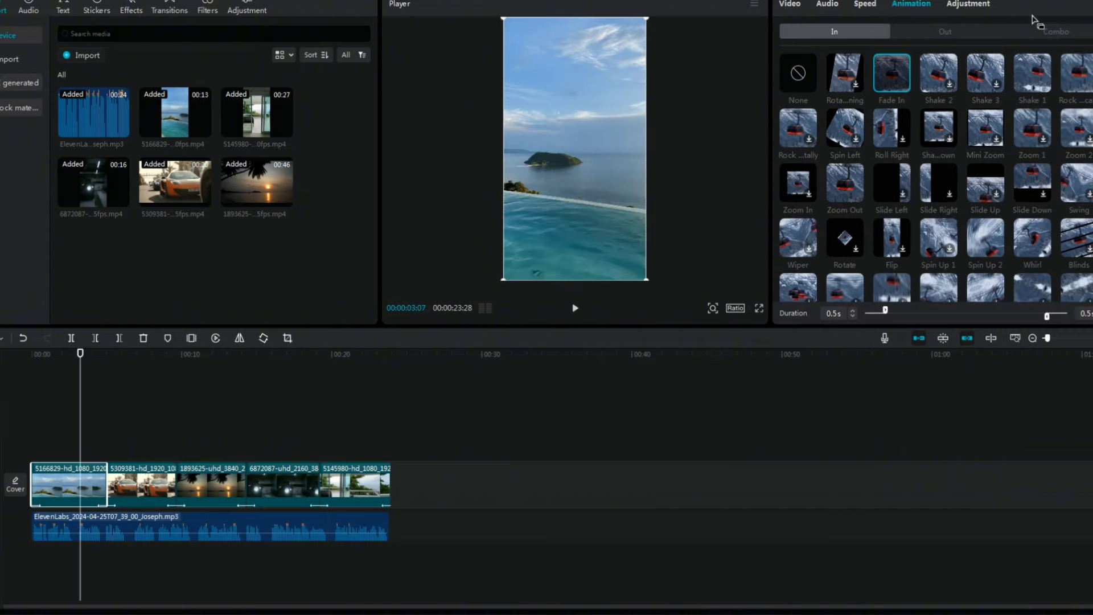
Lower the pool clip's exposure to -15 and set its contrast to 12
{"action": "left_click", "coordinate": [968, 4]}
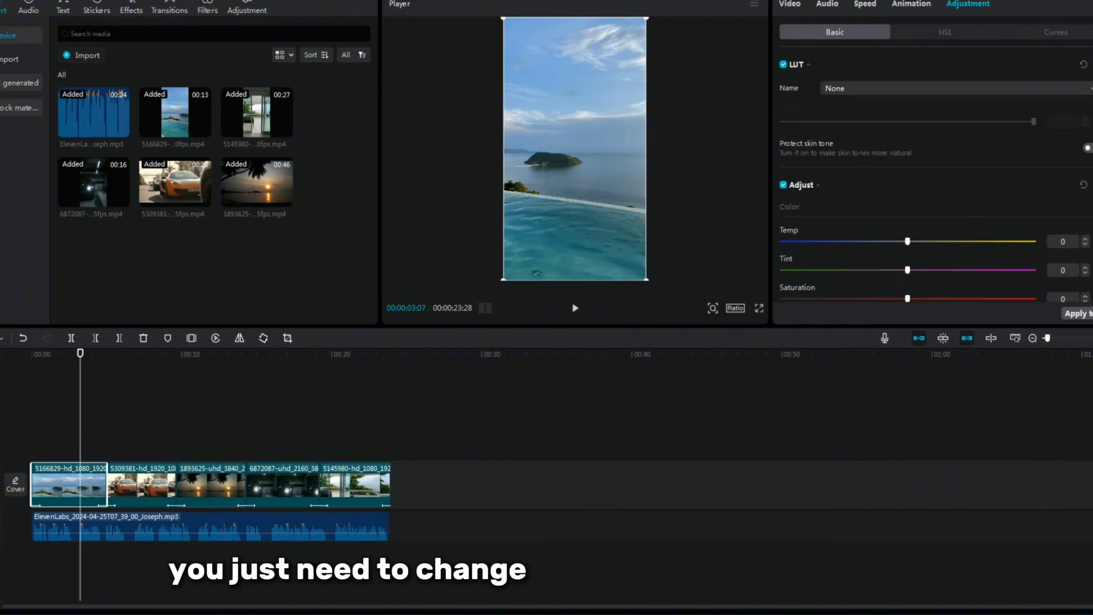
{"action": "scroll", "coordinate": [921, 288], "scroll_direction": "down", "scroll_amount": 8}
{"action": "scroll", "coordinate": [920, 287], "scroll_direction": "up", "scroll_amount": 8}
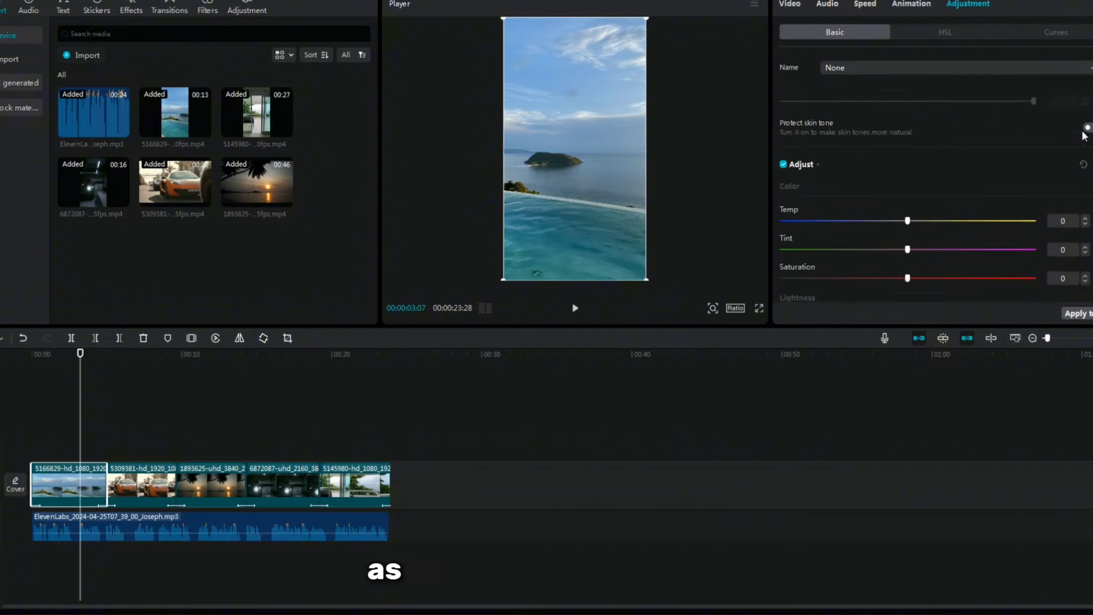
{"action": "scroll", "coordinate": [909, 243], "scroll_direction": "down", "scroll_amount": 1}
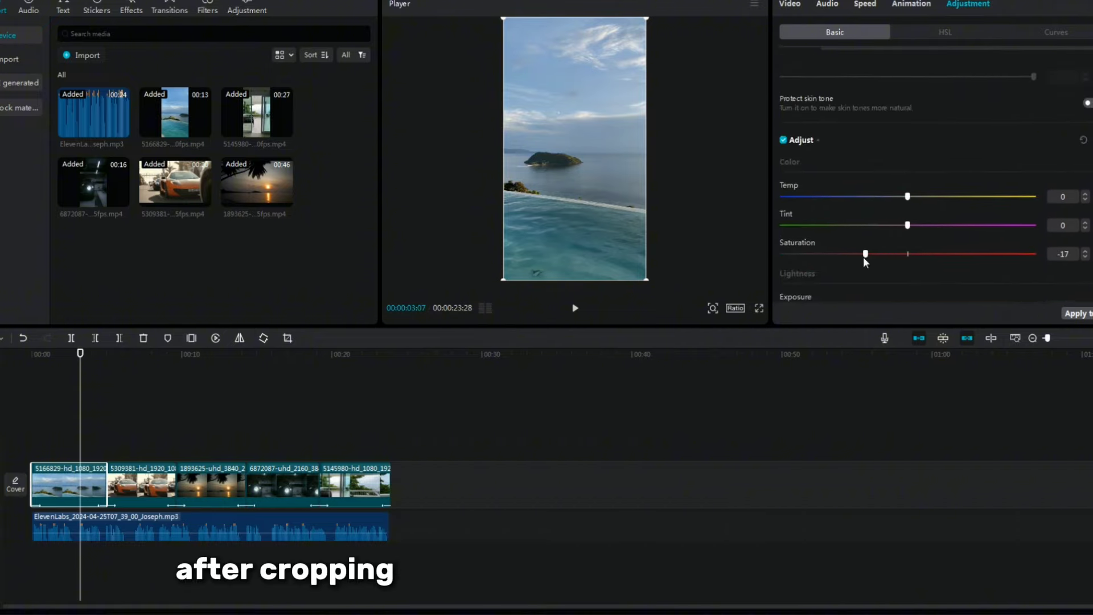
{"action": "scroll", "coordinate": [860, 263], "scroll_direction": "down", "scroll_amount": 1}
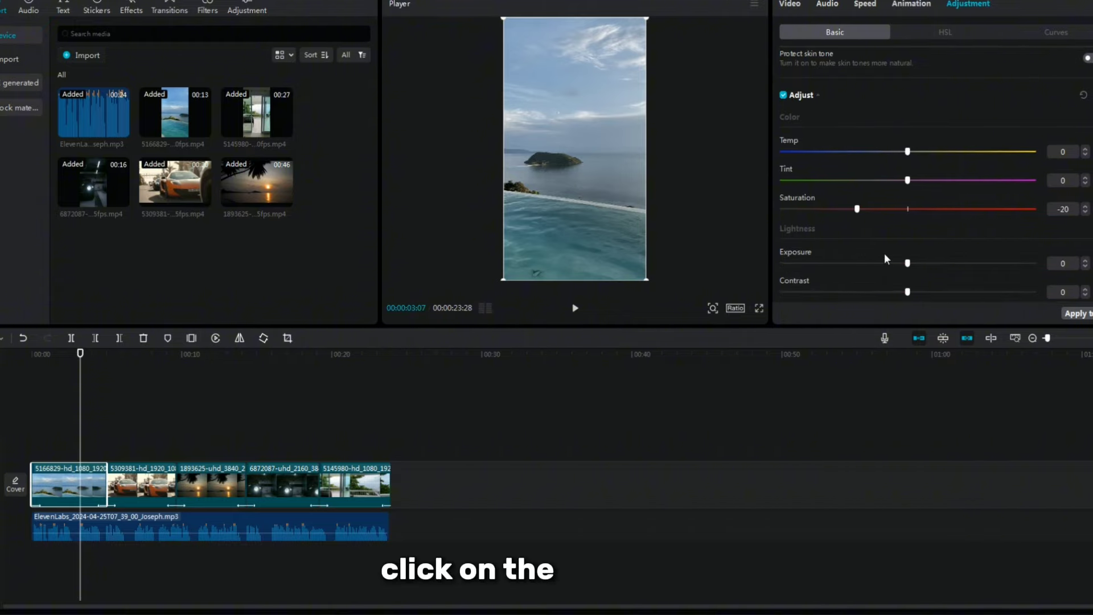
{"action": "left_click_drag", "start_coordinate": [907, 263], "coordinate": [869, 273]}
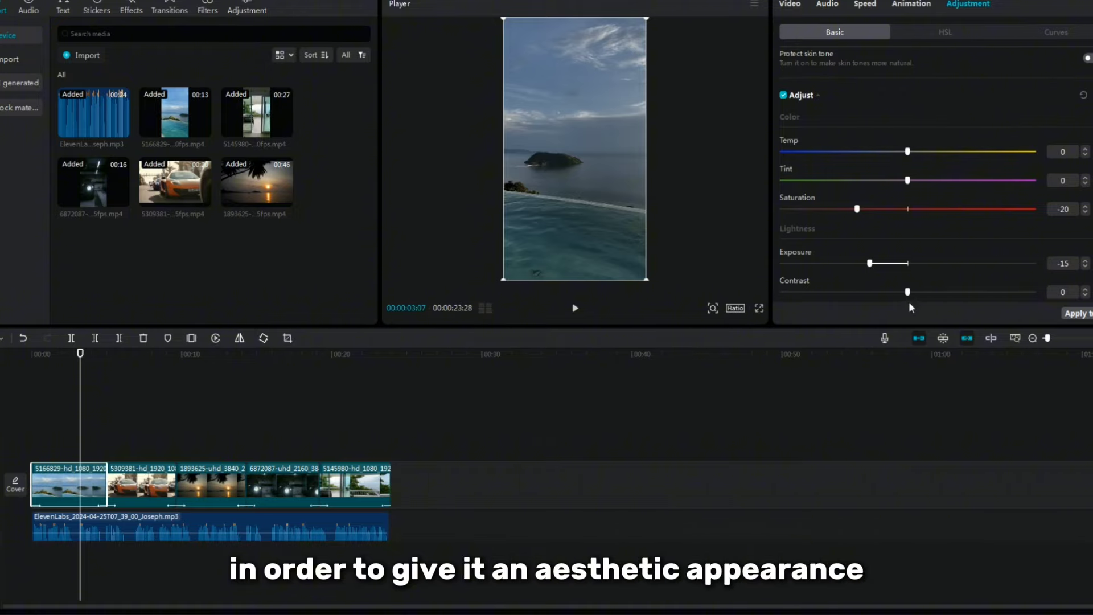
{"action": "left_click_drag", "start_coordinate": [943, 293], "coordinate": [939, 299]}
Deepen the clip's shadows to -15 and add a vignette of 20
{"action": "scroll", "coordinate": [935, 298], "scroll_direction": "down", "scroll_amount": 4}
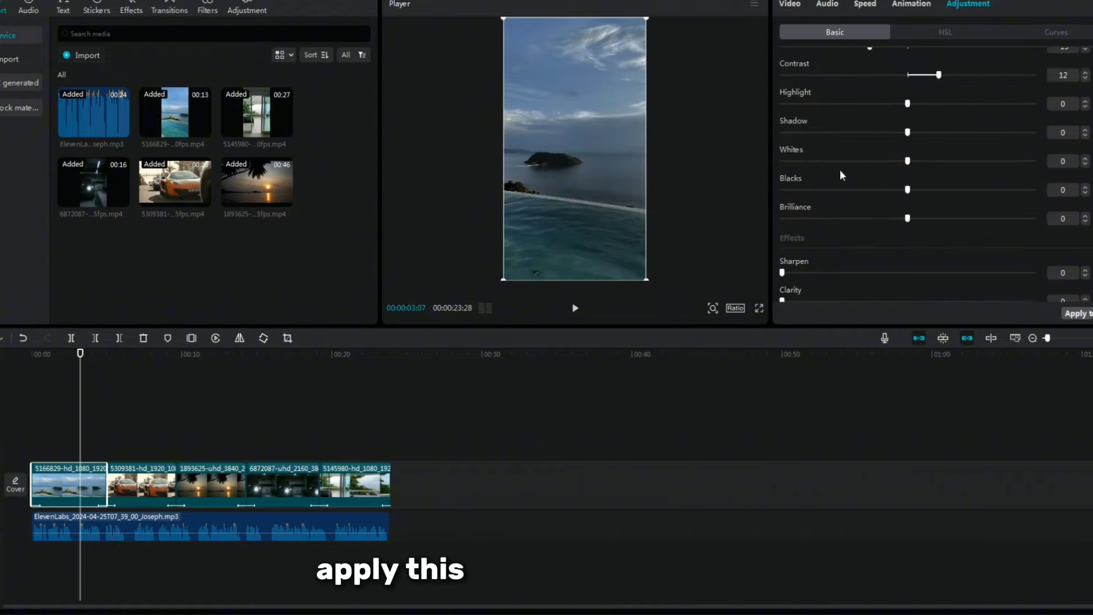
{"action": "left_click_drag", "start_coordinate": [907, 132], "coordinate": [870, 133]}
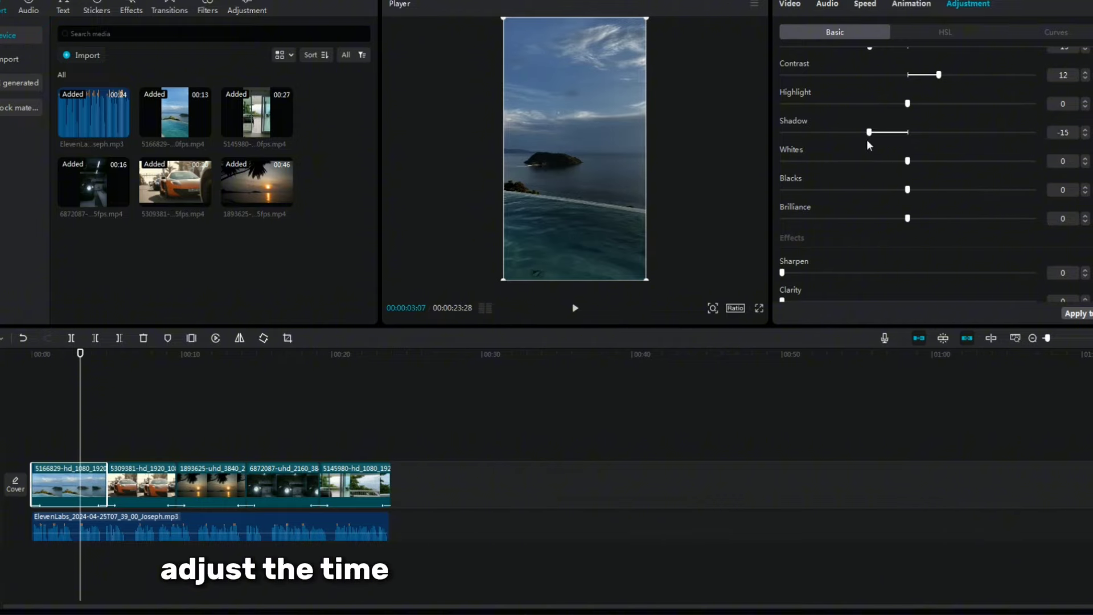
{"action": "scroll", "coordinate": [912, 305], "scroll_direction": "down", "scroll_amount": 2}
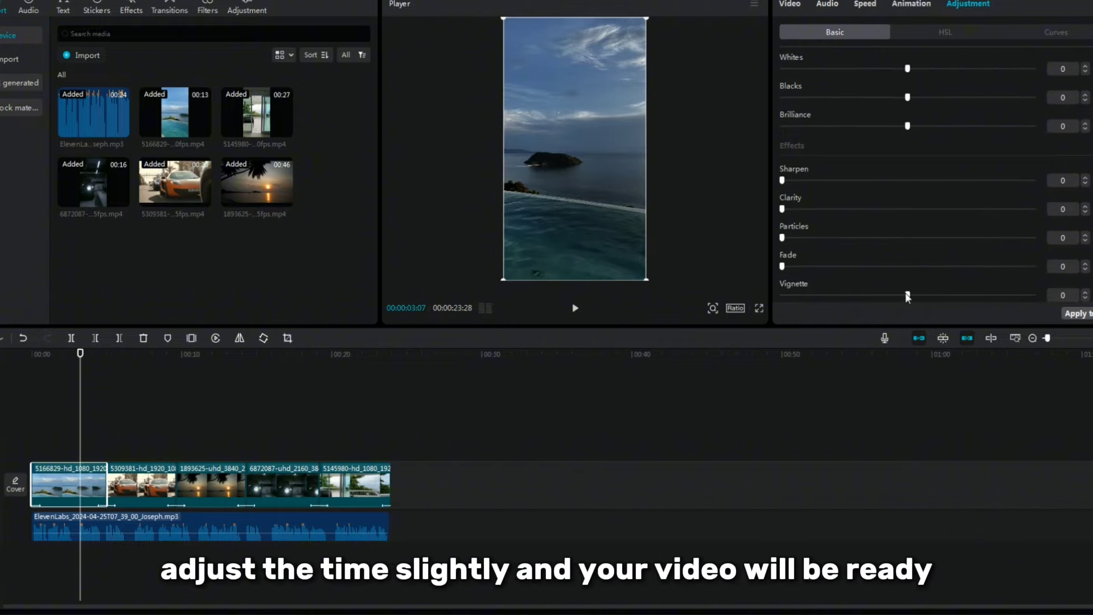
{"action": "left_click_drag", "start_coordinate": [907, 296], "coordinate": [957, 305]}
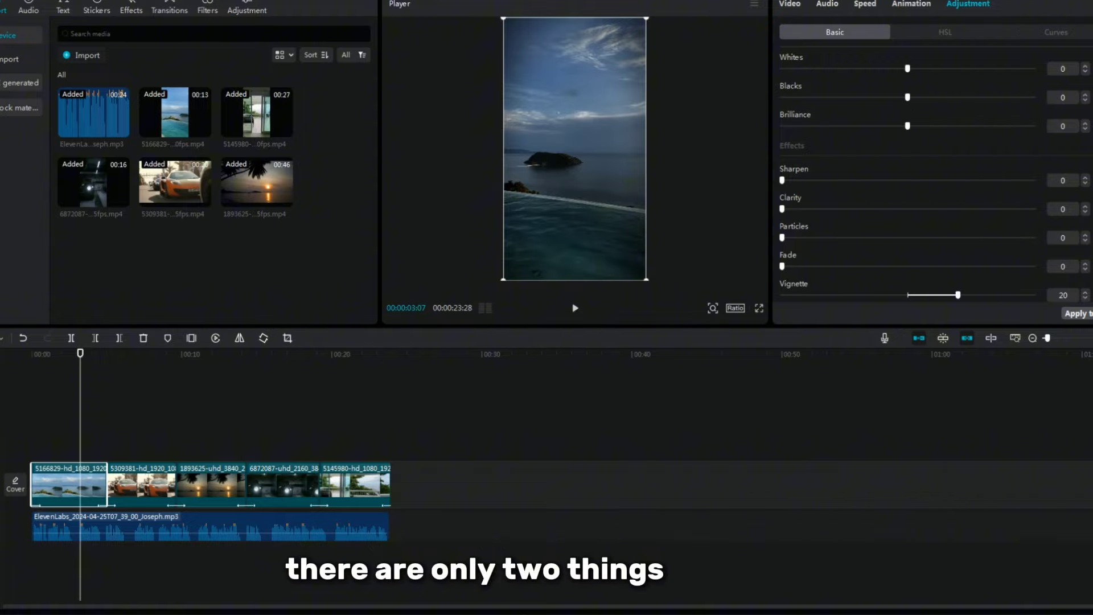
{"action": "scroll", "coordinate": [911, 170], "scroll_direction": "up", "scroll_amount": 5}
{"action": "scroll", "coordinate": [910, 171], "scroll_direction": "down", "scroll_amount": 5}
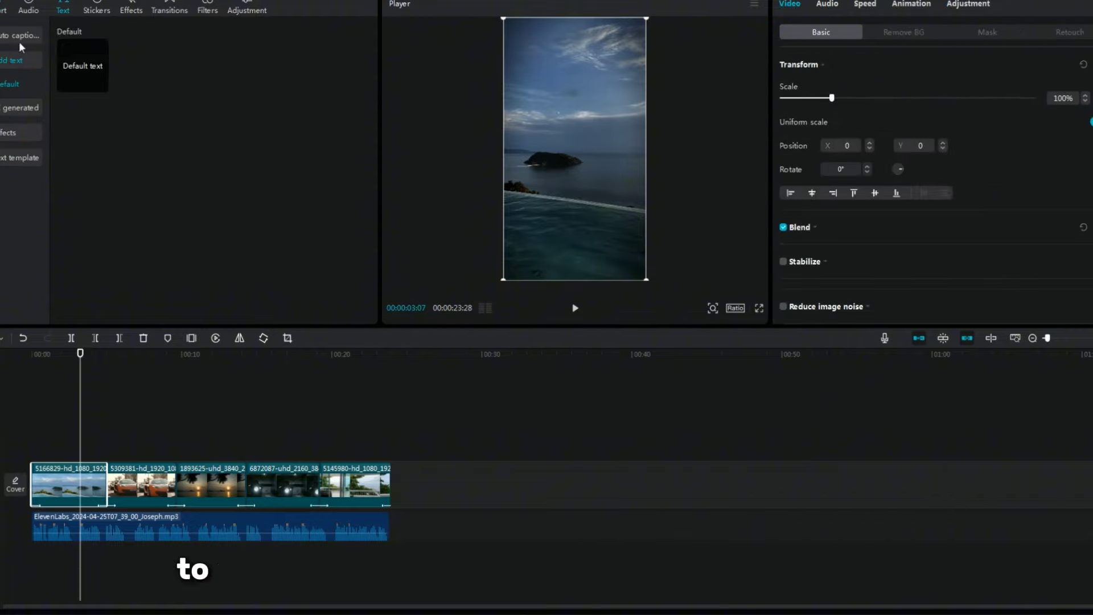
Generate English auto captions from the voiceover and move them up to mid-frame
{"action": "left_click", "coordinate": [20, 35]}
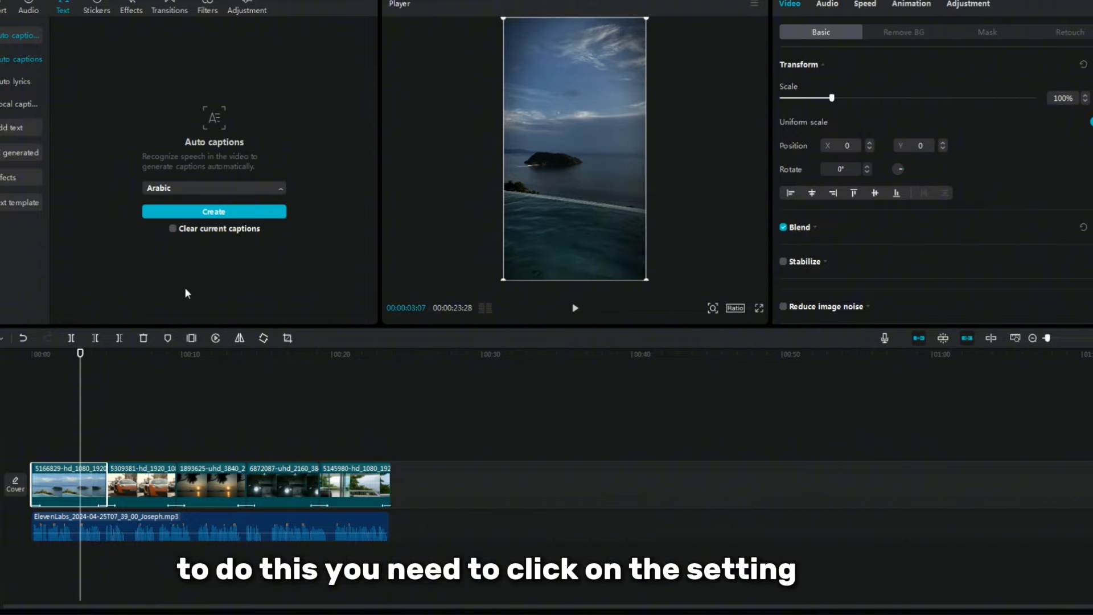
{"action": "left_click", "coordinate": [183, 305]}
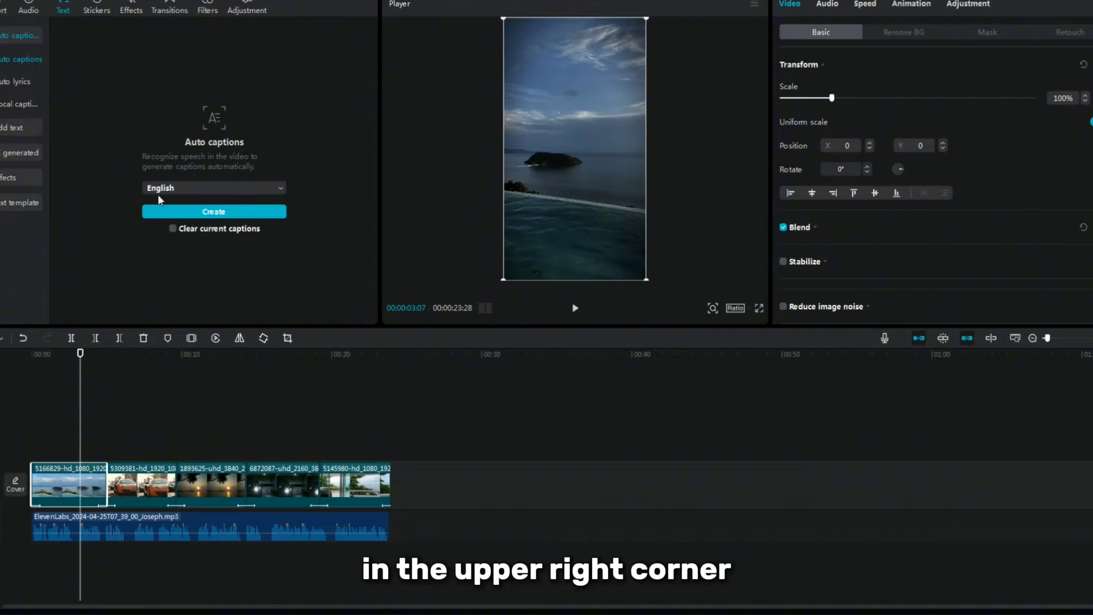
{"action": "left_click", "coordinate": [210, 216]}
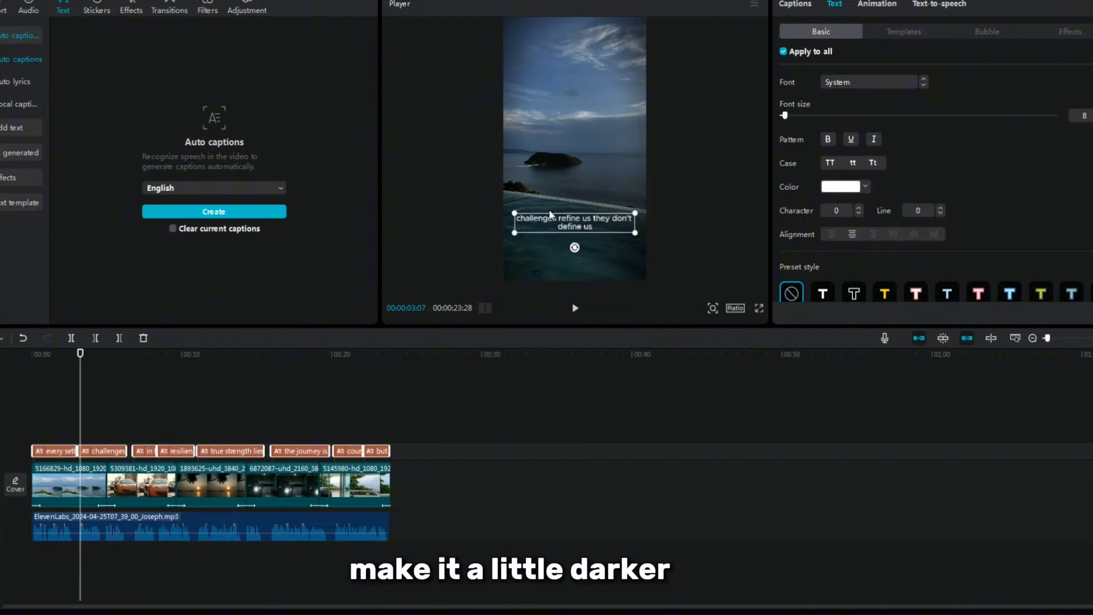
{"action": "left_click_drag", "start_coordinate": [552, 220], "coordinate": [553, 153]}
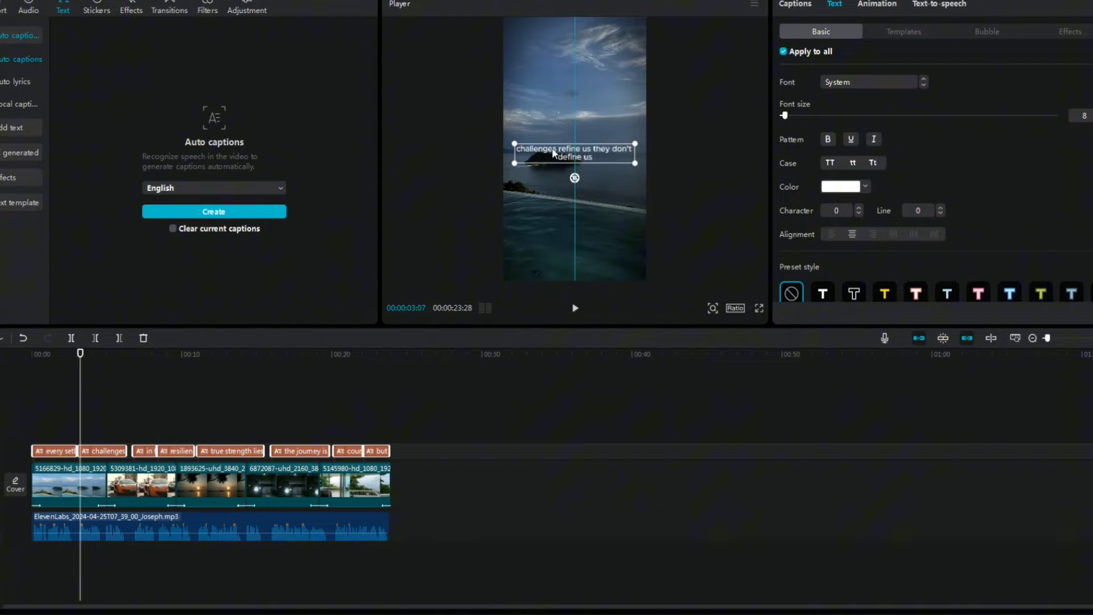
Set the caption font to Tw Cen MT Bold and preview the opening captions
{"action": "left_click", "coordinate": [837, 85]}
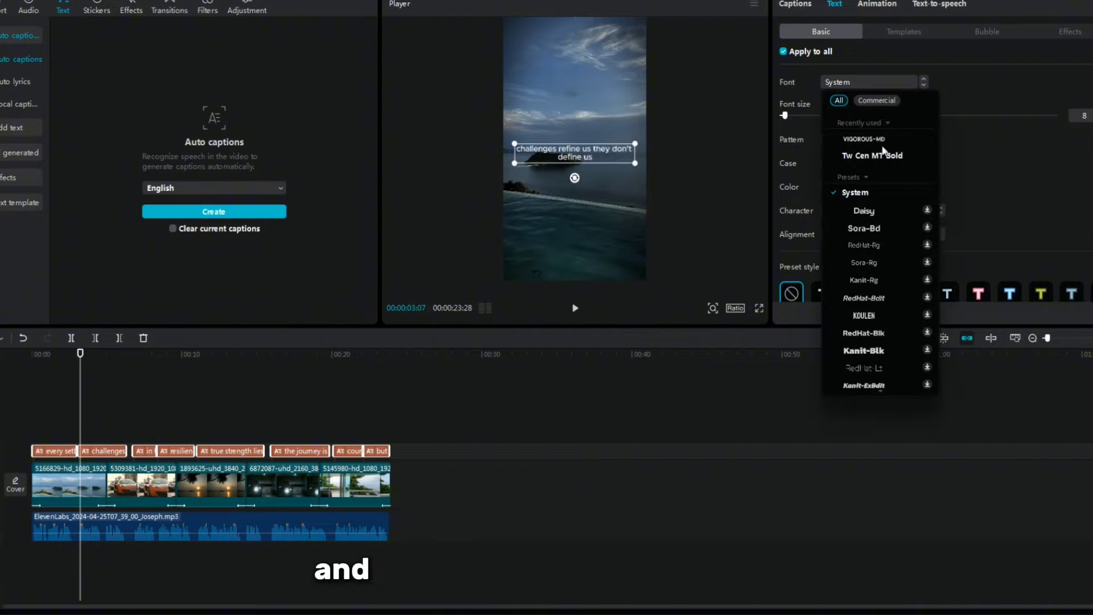
{"action": "left_click", "coordinate": [872, 156]}
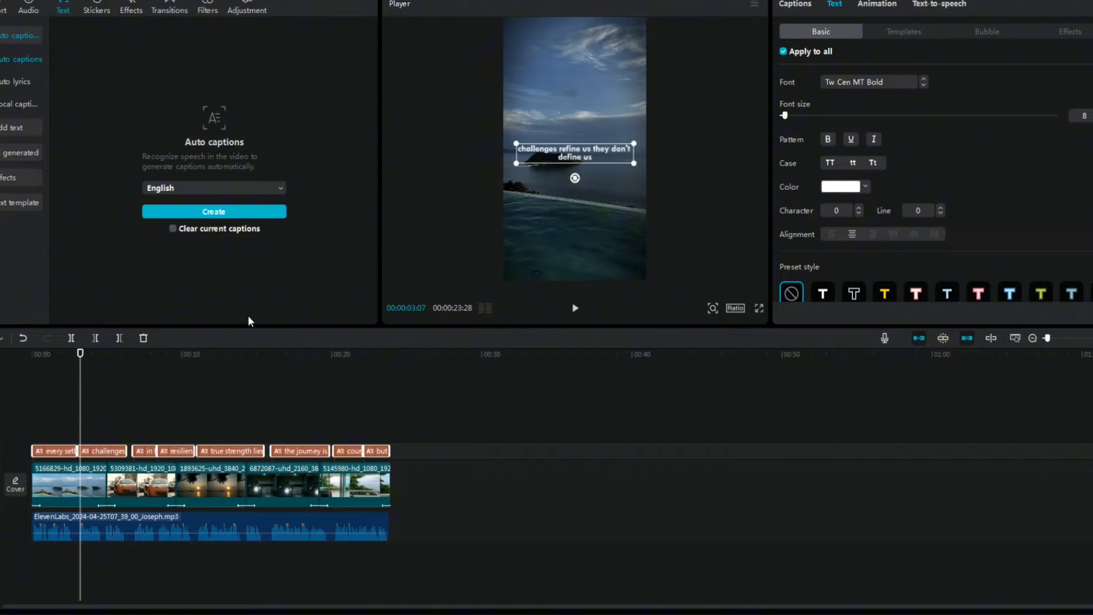
{"action": "left_click_drag", "start_coordinate": [81, 367], "coordinate": [95, 395]}
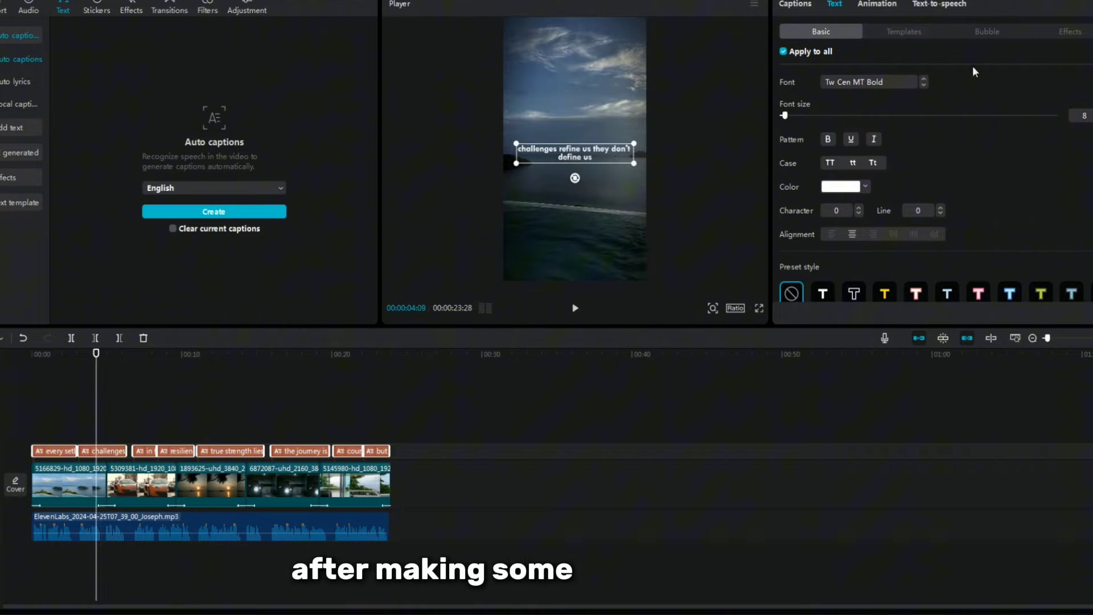
{"action": "left_click", "coordinate": [899, 33]}
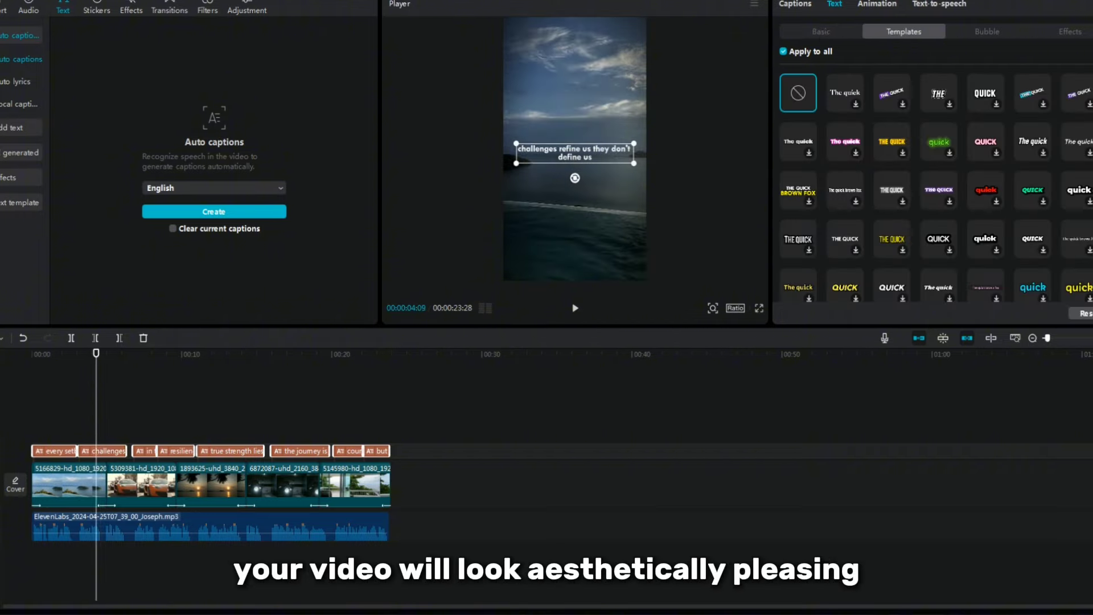
{"action": "scroll", "coordinate": [908, 209], "scroll_direction": "down", "scroll_amount": 5}
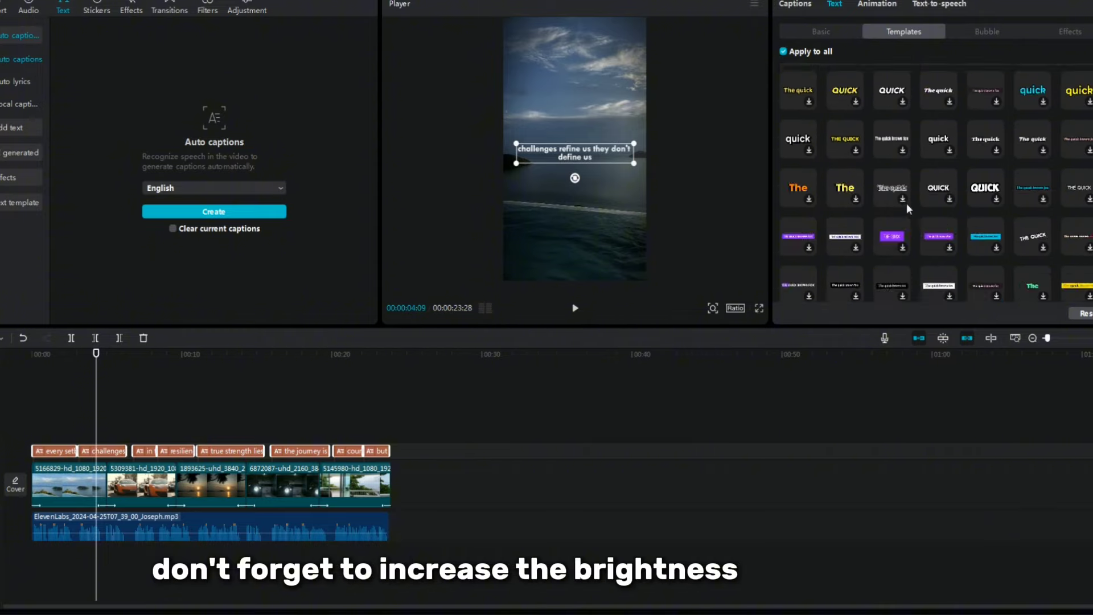
{"action": "scroll", "coordinate": [908, 209], "scroll_direction": "up", "scroll_amount": 5}
{"action": "scroll", "coordinate": [939, 262], "scroll_direction": "down", "scroll_amount": 4}
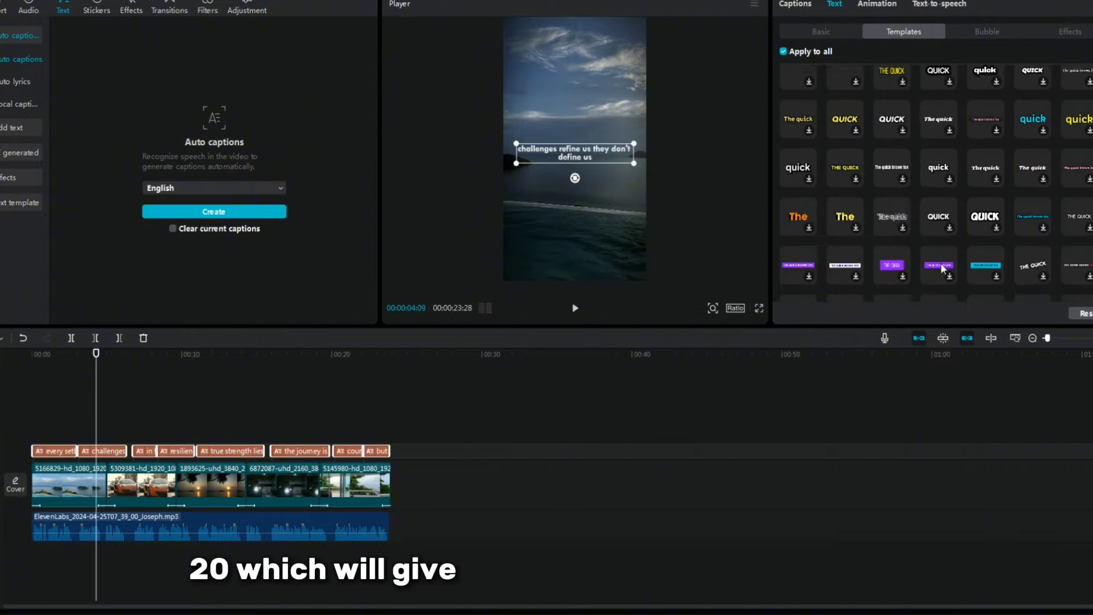
{"action": "scroll", "coordinate": [942, 268], "scroll_direction": "up", "scroll_amount": 4}
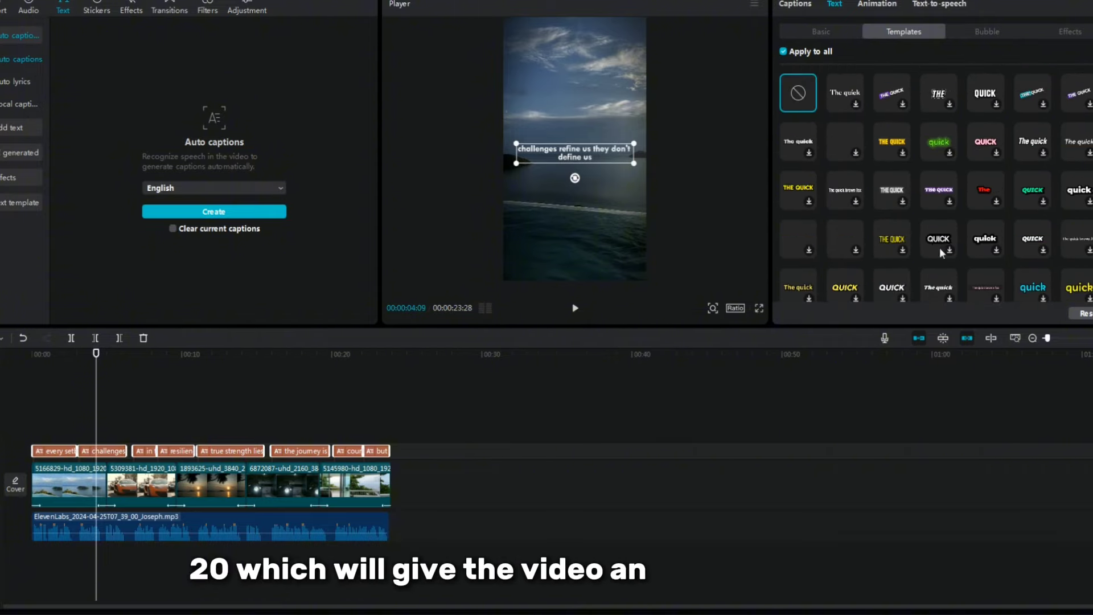
{"action": "left_click", "coordinate": [892, 7]}
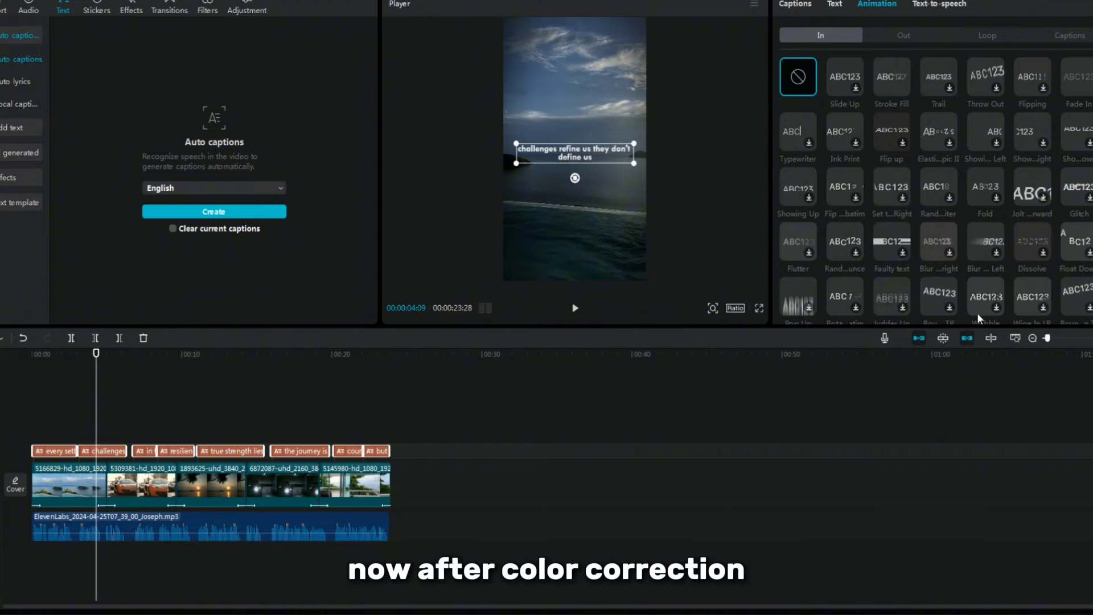
{"action": "left_click", "coordinate": [1064, 36]}
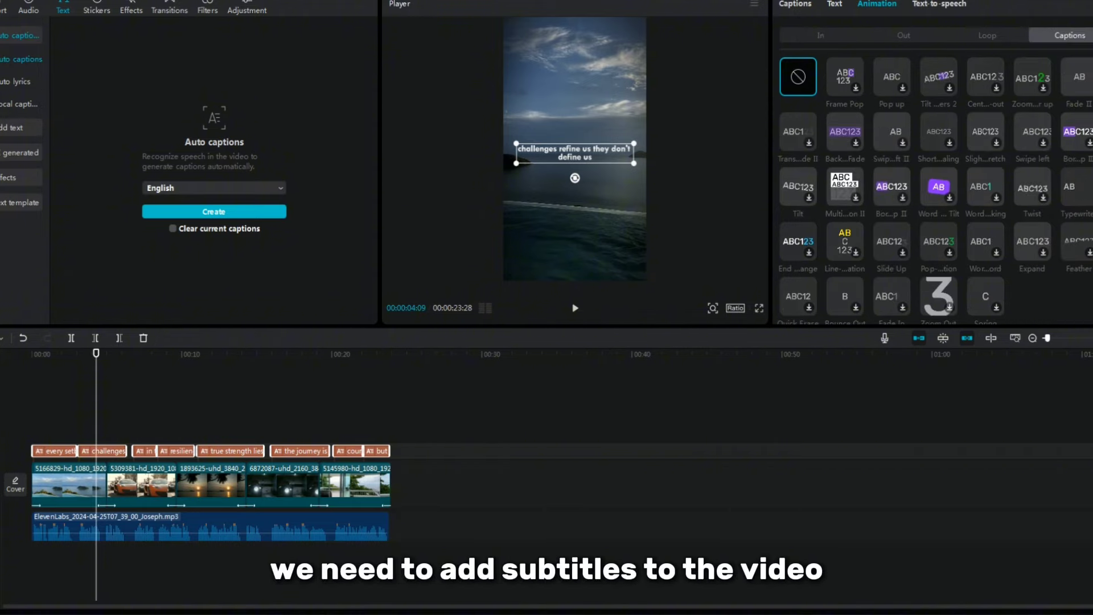
{"action": "left_click", "coordinate": [834, 35]}
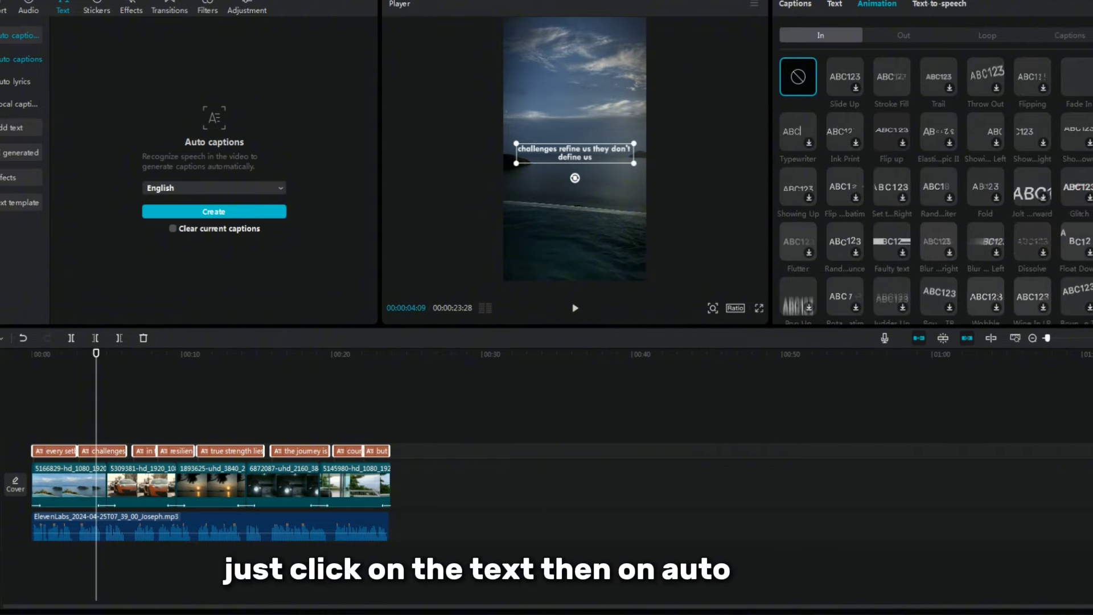
{"action": "left_click", "coordinate": [87, 450]}
{"action": "scroll", "coordinate": [1010, 74], "scroll_direction": "down", "scroll_amount": 5}
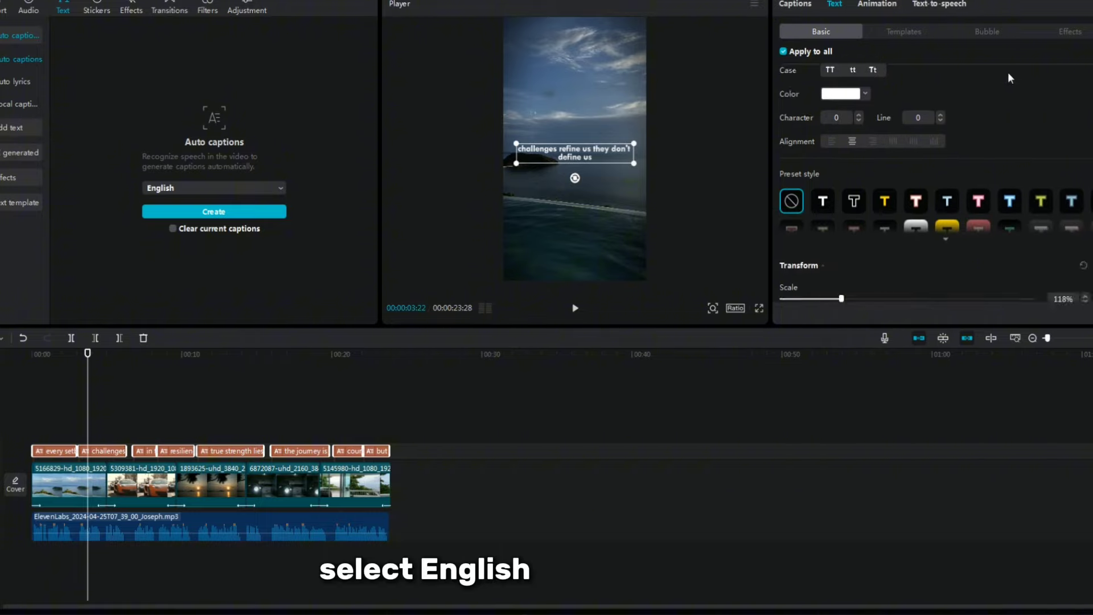
{"action": "scroll", "coordinate": [968, 68], "scroll_direction": "up", "scroll_amount": 5}
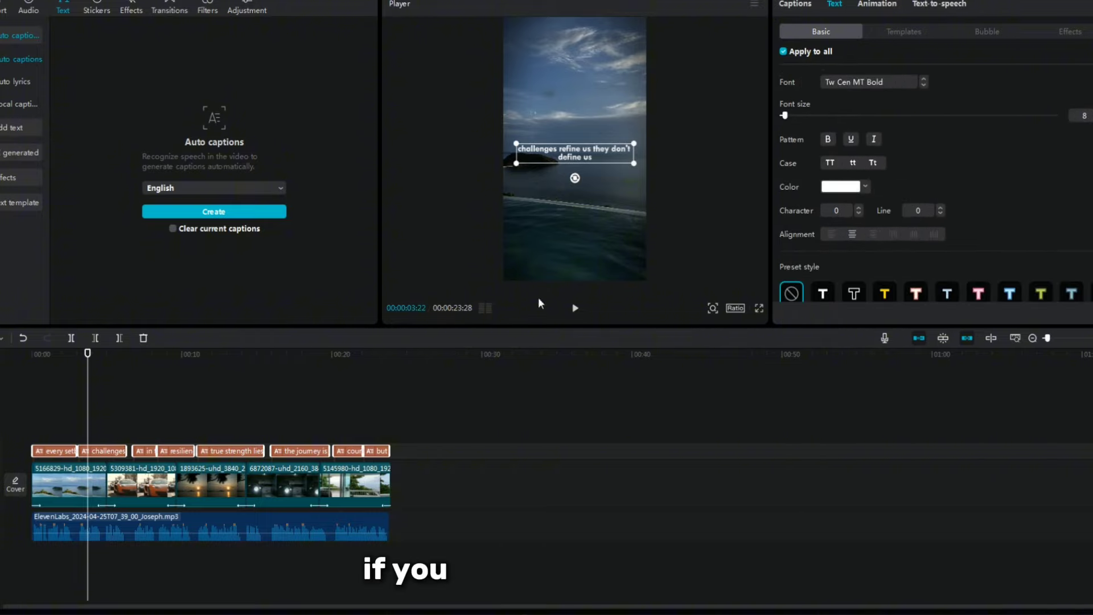